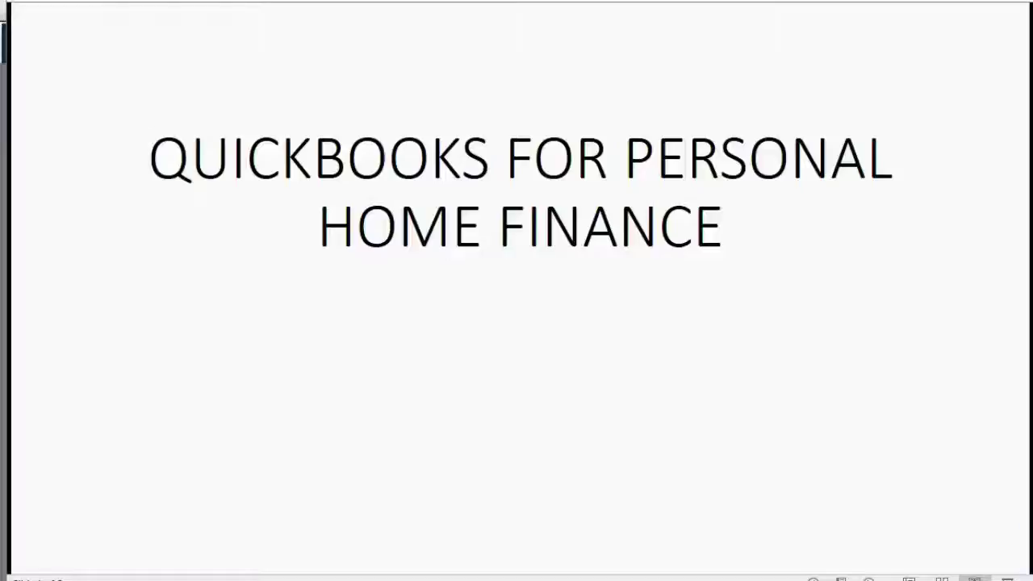
click(866, 575)
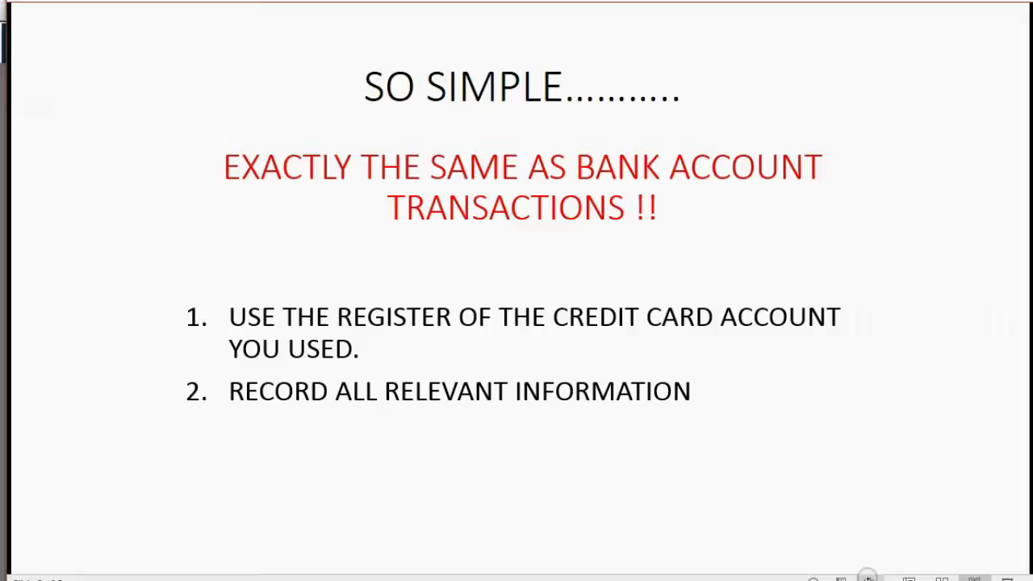
key(Right)
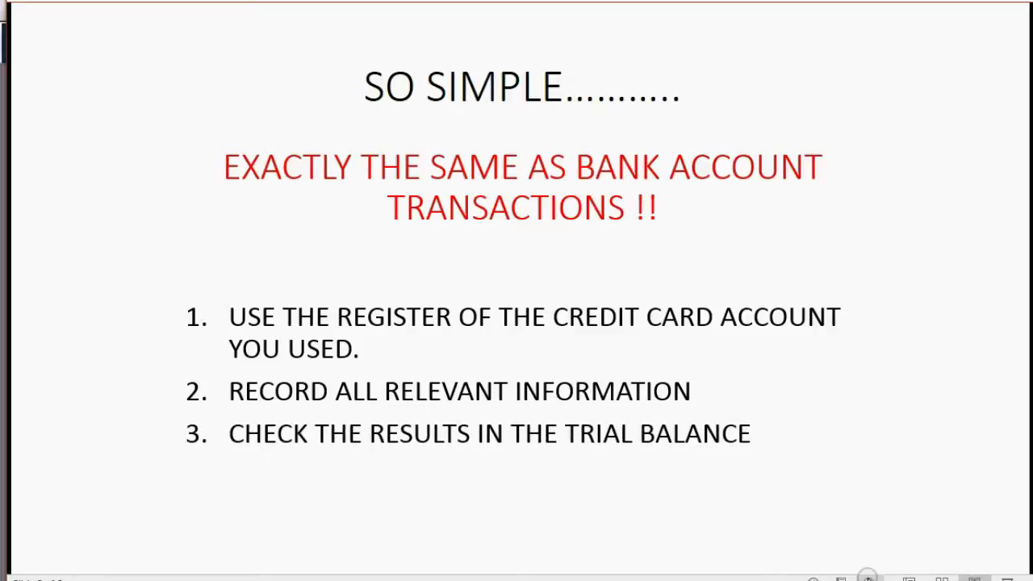
key(Right)
key(Right)
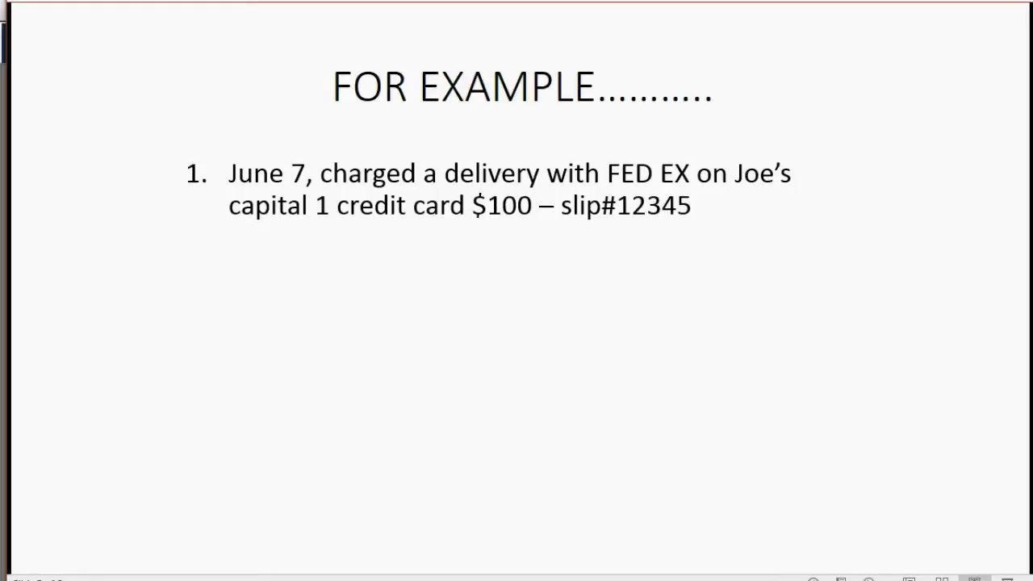
Step: Switch to QuickBooks, open the CAPITAL ONE credit card register and date the new transaction 06/07/2016
key(alt+Tab)
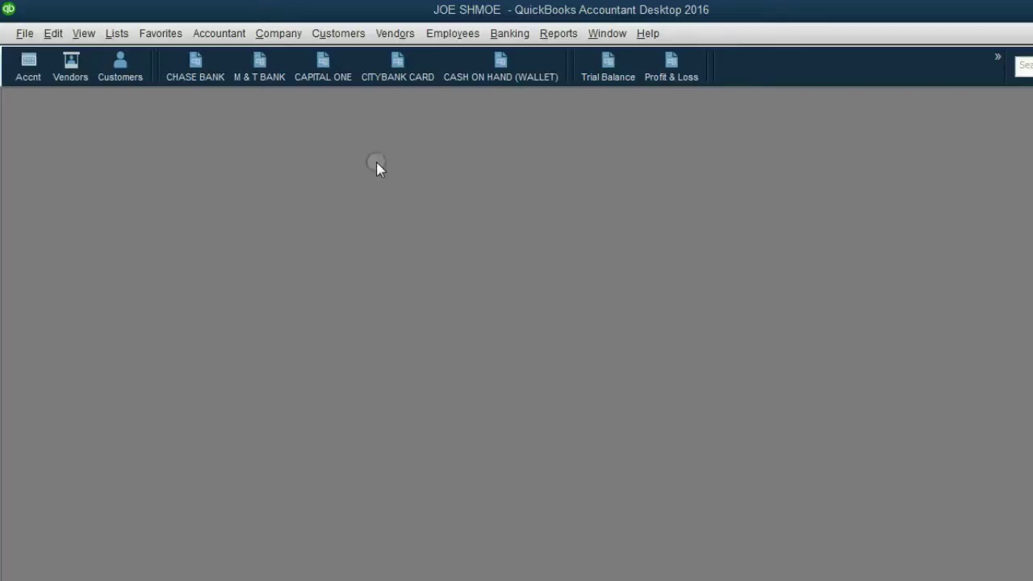
click(324, 76)
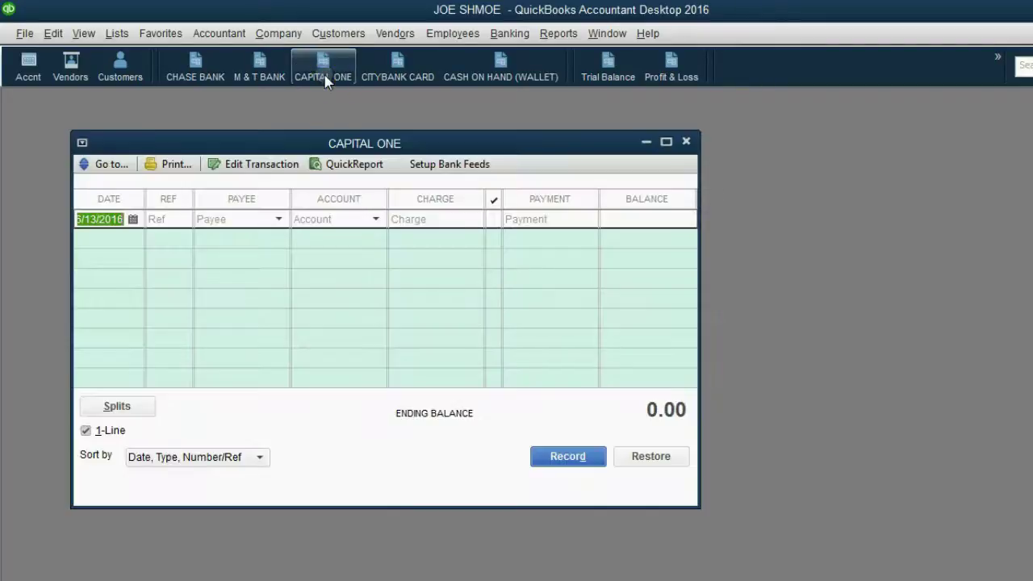
drag(348, 147, 370, 133)
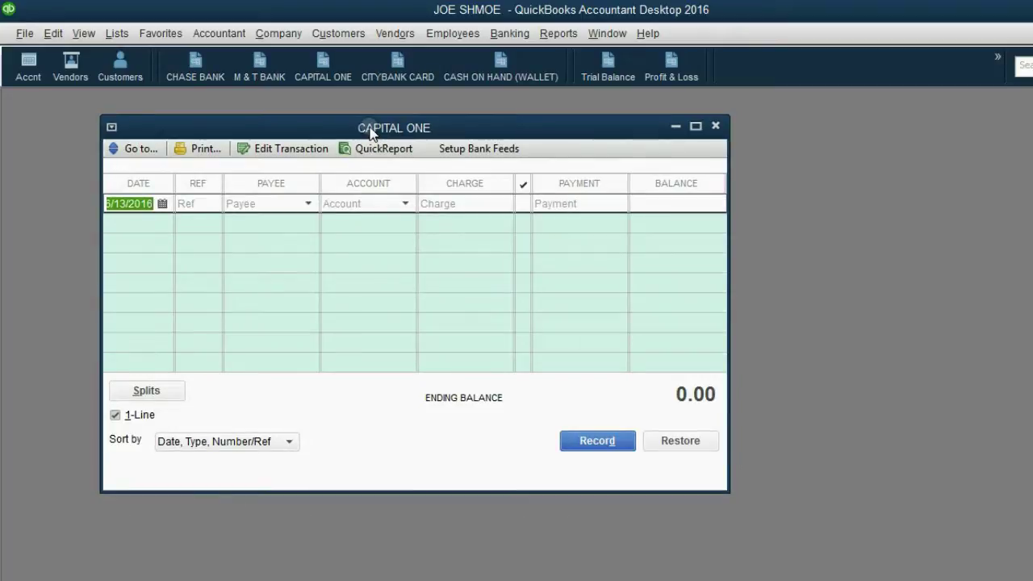
click(162, 204)
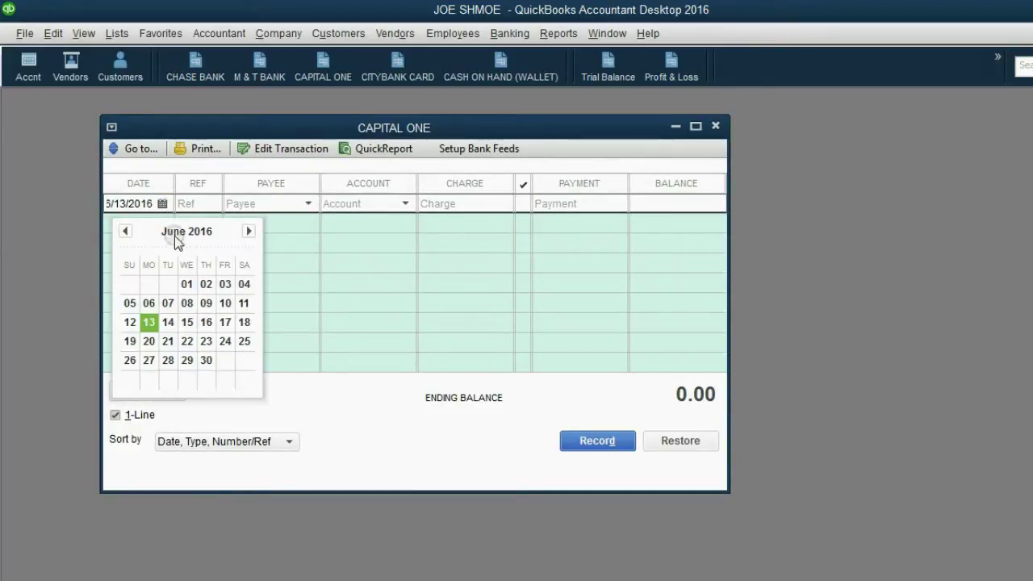
click(168, 303)
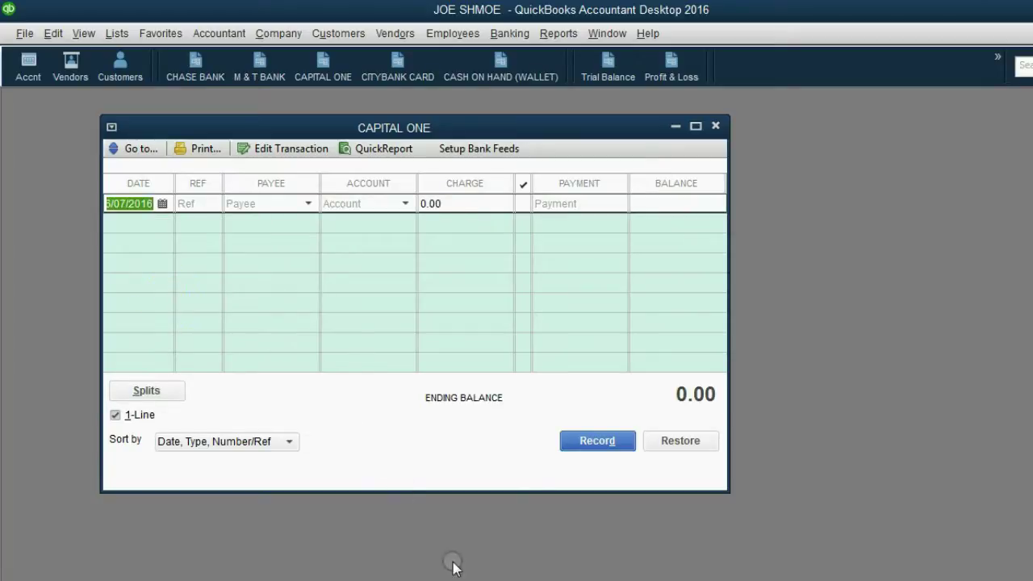
Step: Check the slip details on the example slide, and enter reference 12345 and payee FED EX for the June 7 charge
click(525, 579)
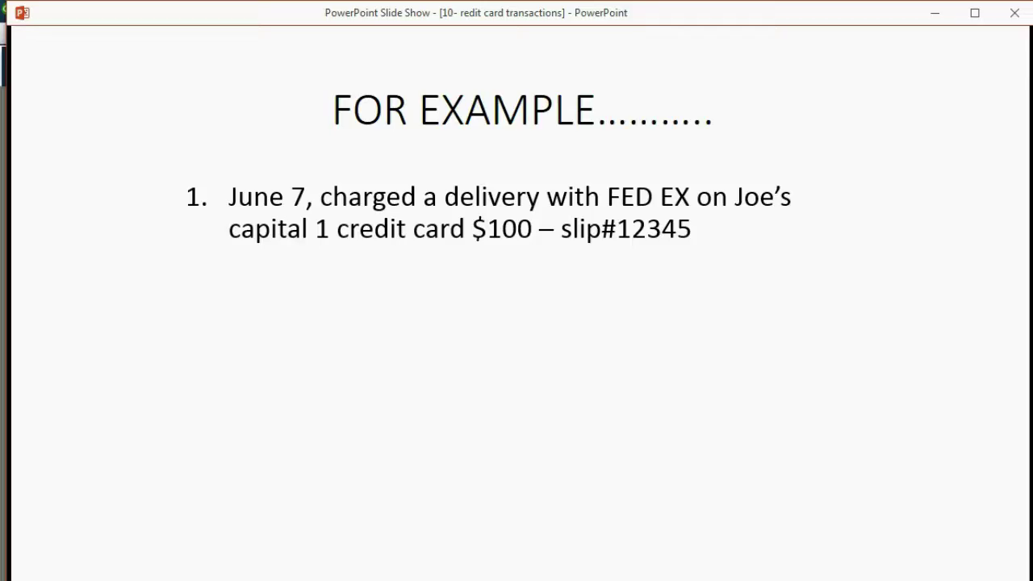
key(alt+Tab)
click(202, 205)
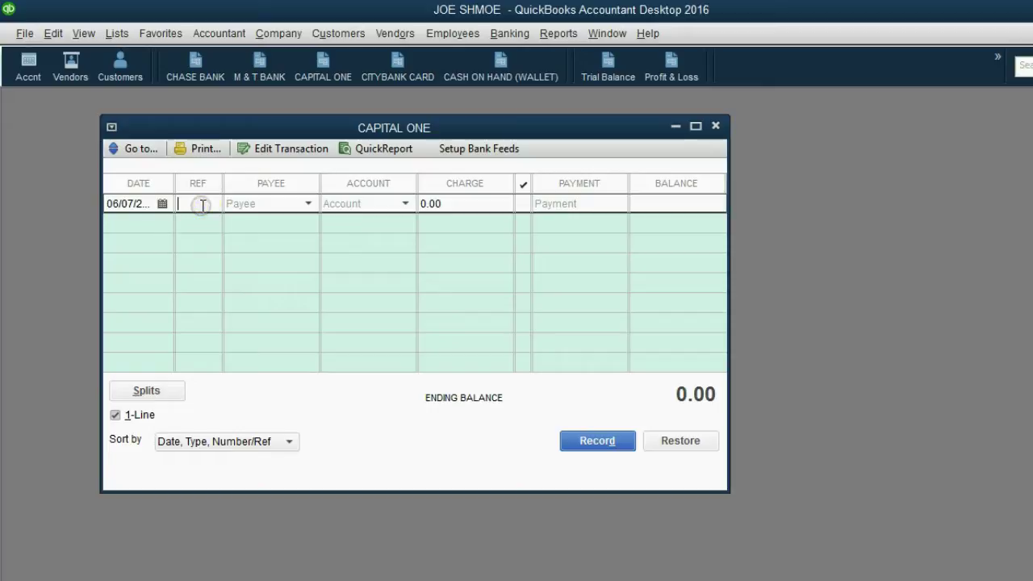
text(12345)
click(309, 203)
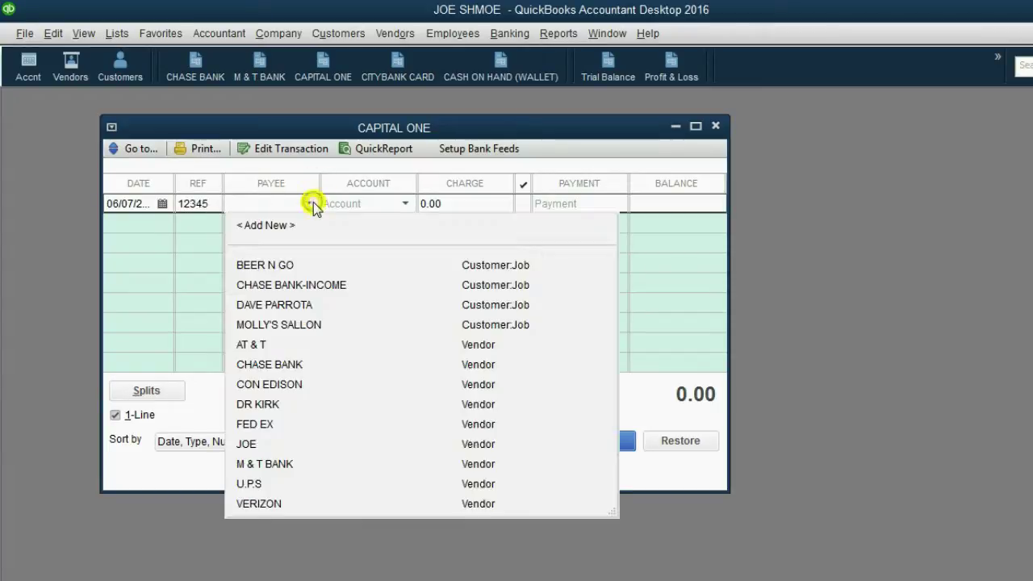
click(288, 425)
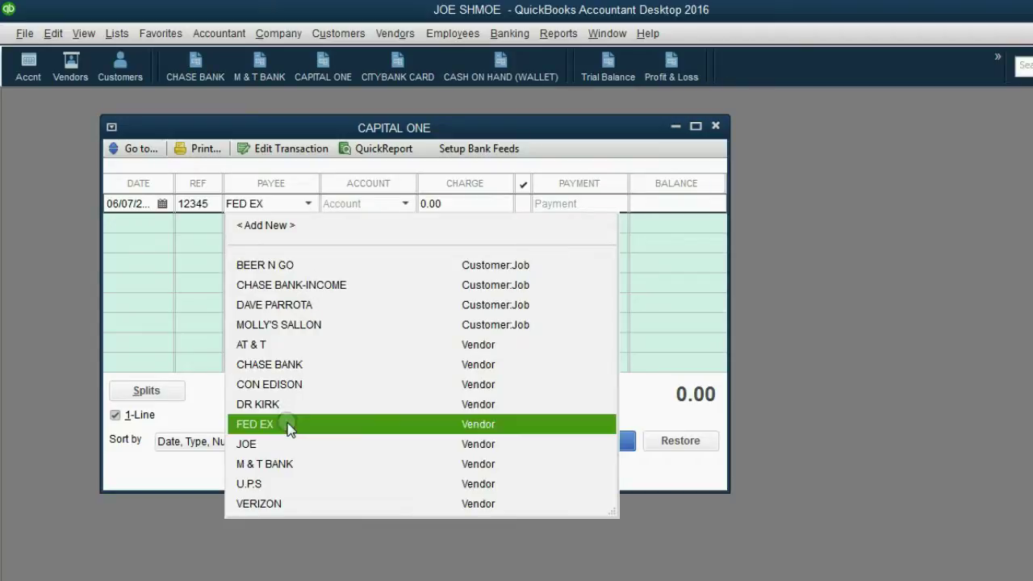
Step: Assign the FED EX transaction to the DELIVERY EXPENSE account with a charge of 100.00 and record it
click(405, 205)
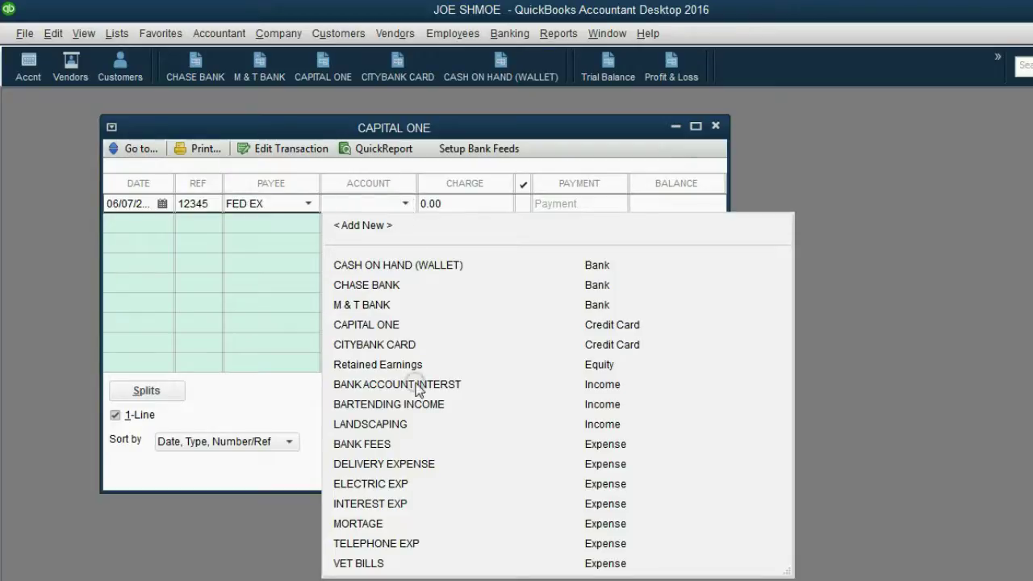
click(423, 463)
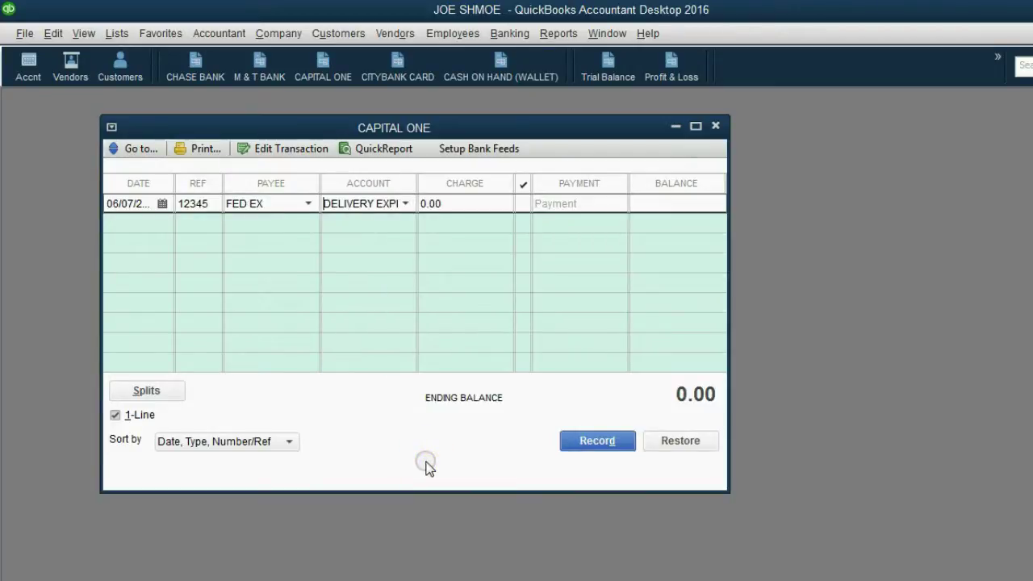
click(455, 203)
drag(455, 203, 420, 203)
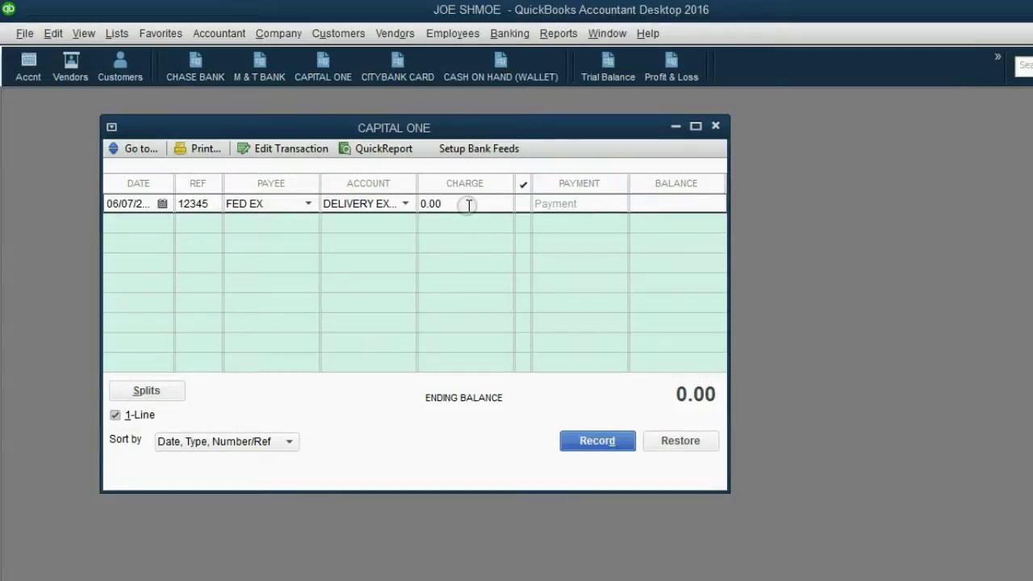
drag(468, 205, 421, 203)
text(100)
key(Tab)
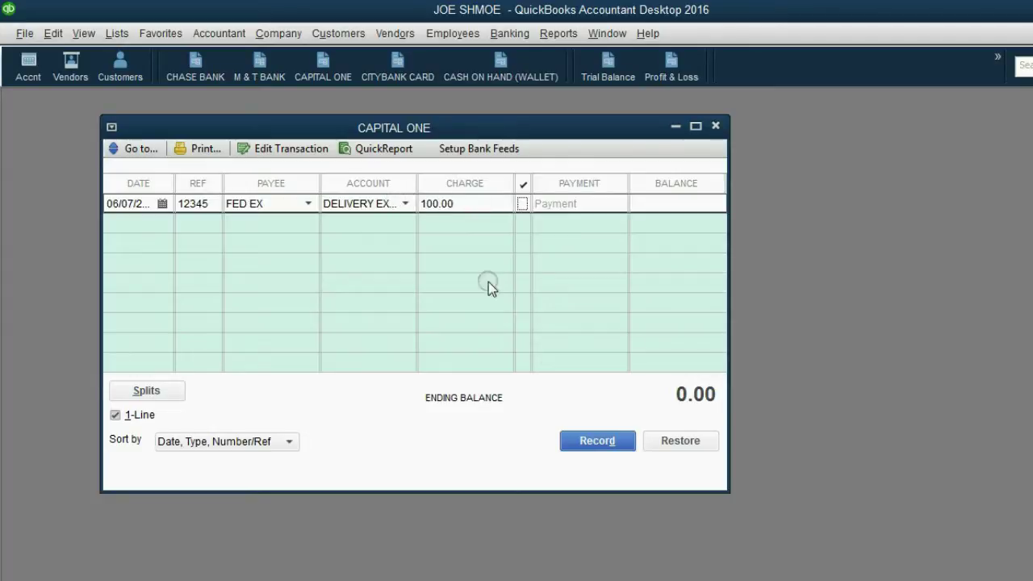
click(595, 443)
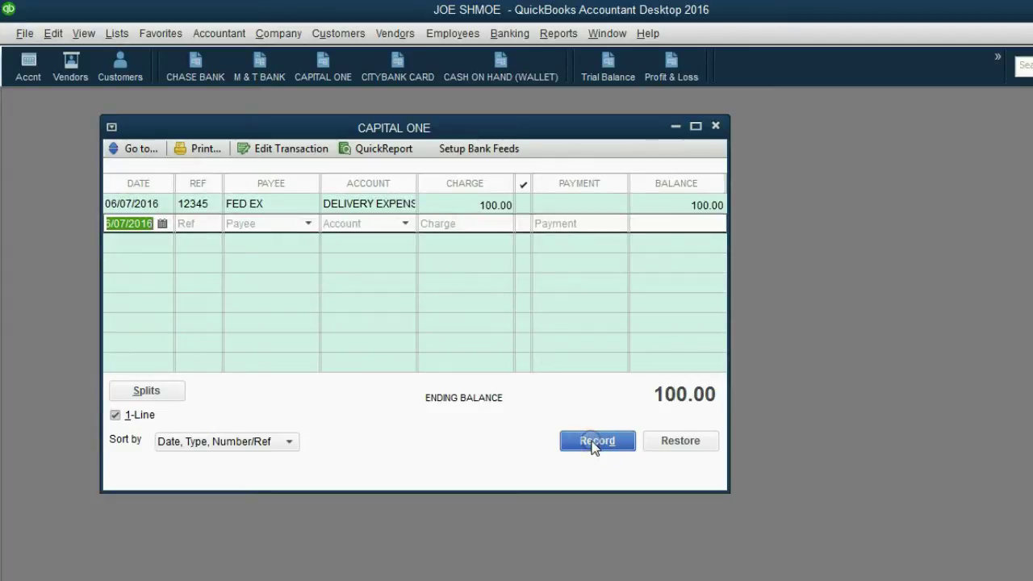
Step: Open the Trial Balance report and check the CAPITAL ONE and DELIVERY EXPENSE amounts
click(395, 129)
click(599, 70)
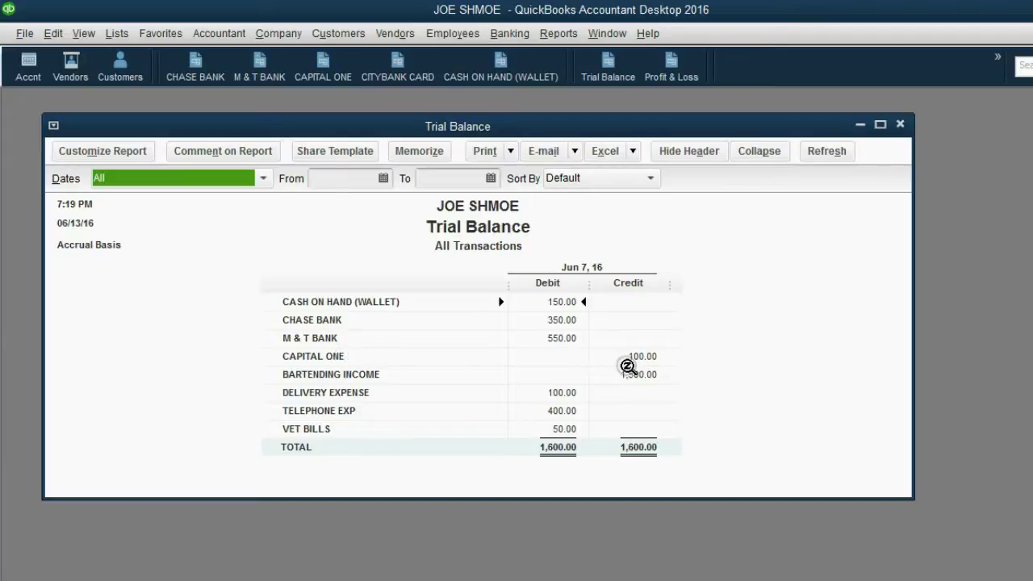
click(639, 359)
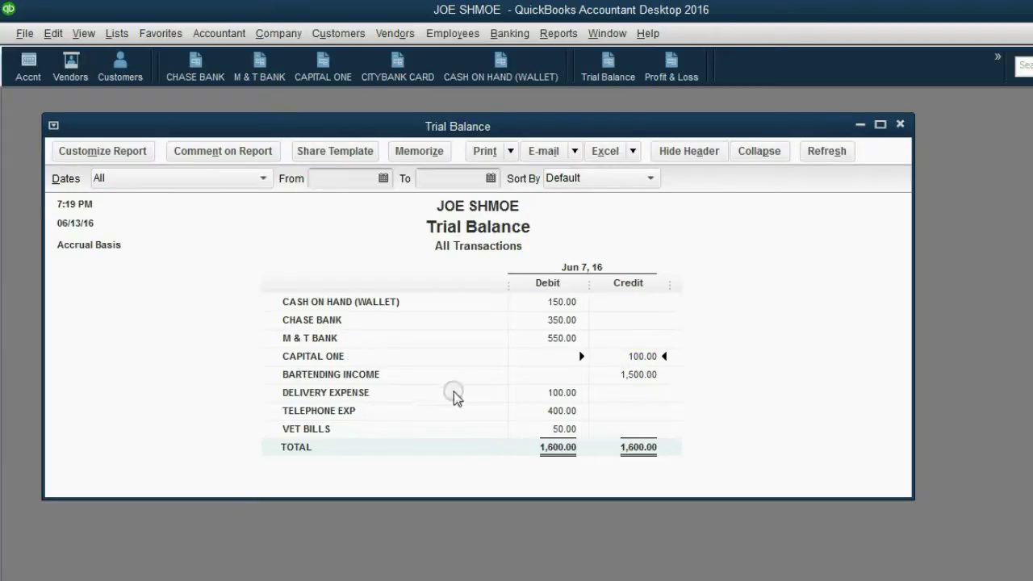
click(357, 393)
click(551, 394)
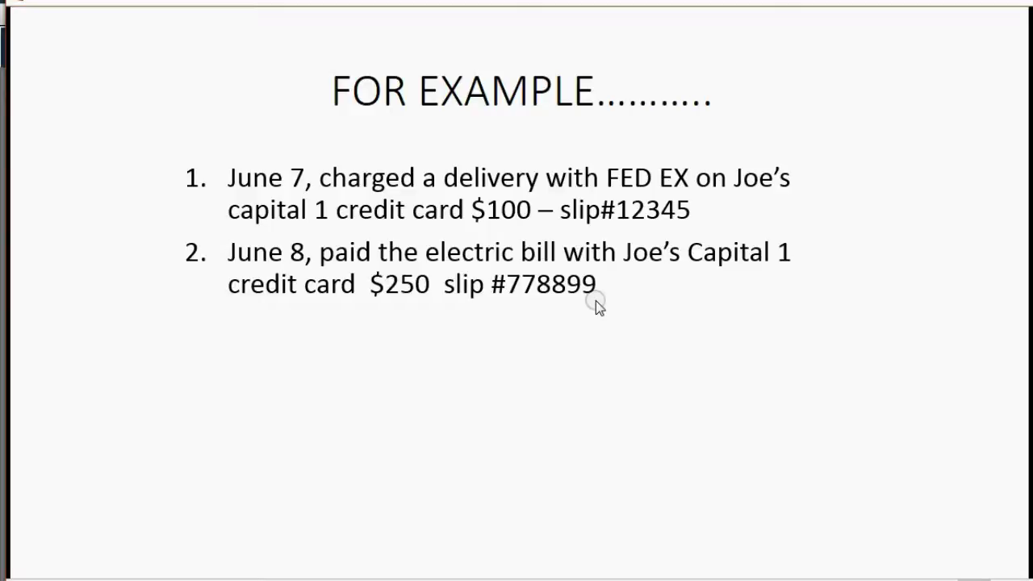
Step: Return to QuickBooks from the slide show and start a CAPITAL ONE register transaction dated 06/08/2016
click(935, 5)
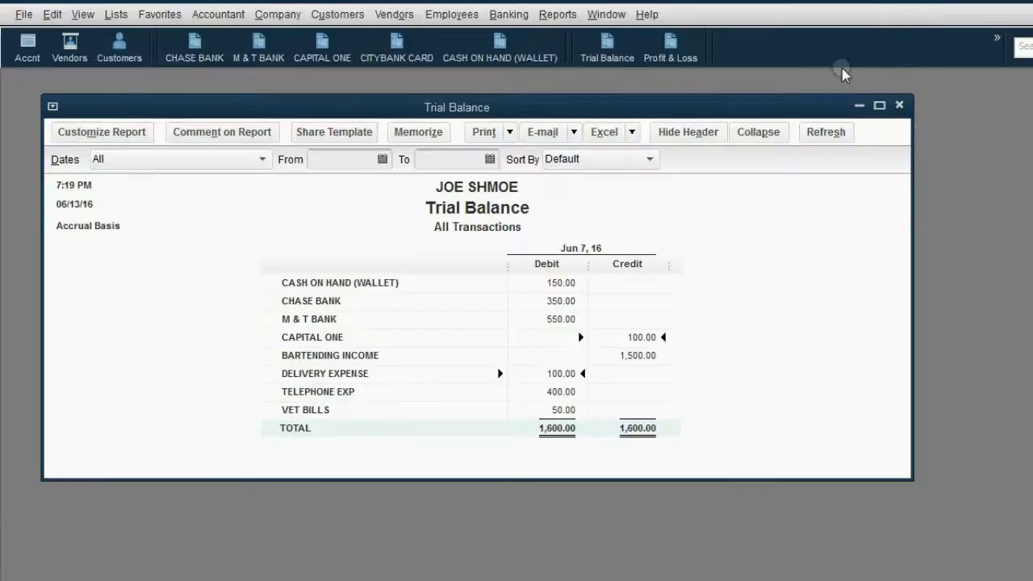
click(336, 53)
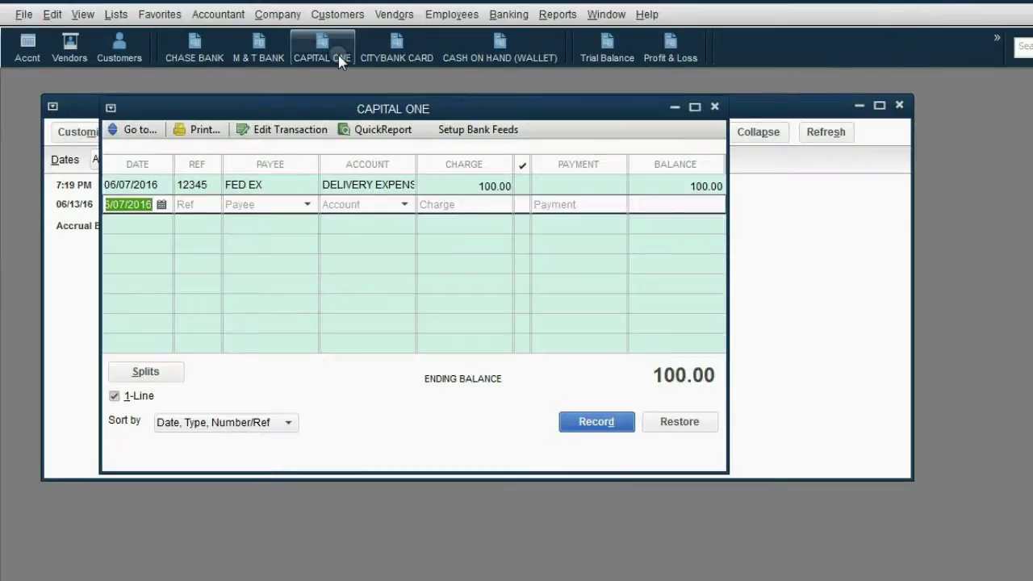
click(162, 204)
click(186, 301)
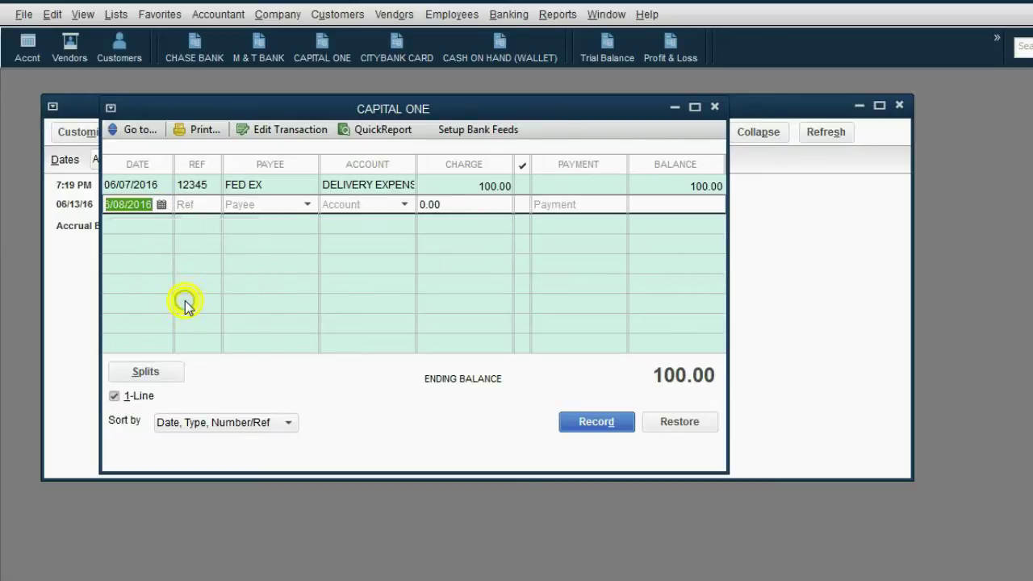
Step: Enter reference 778899 and choose CON EDISON as the payee for the June 8 transaction
click(202, 204)
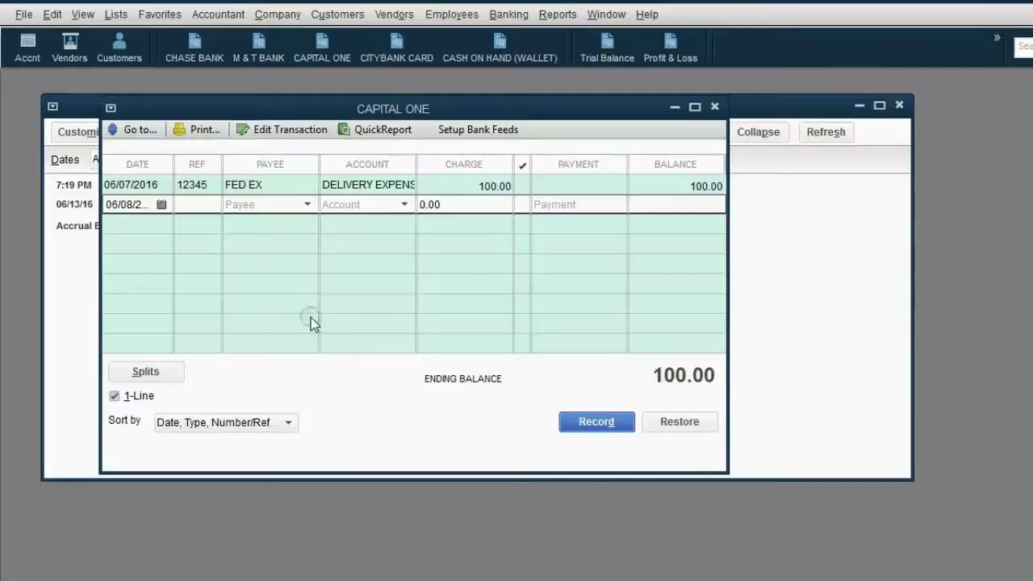
click(185, 209)
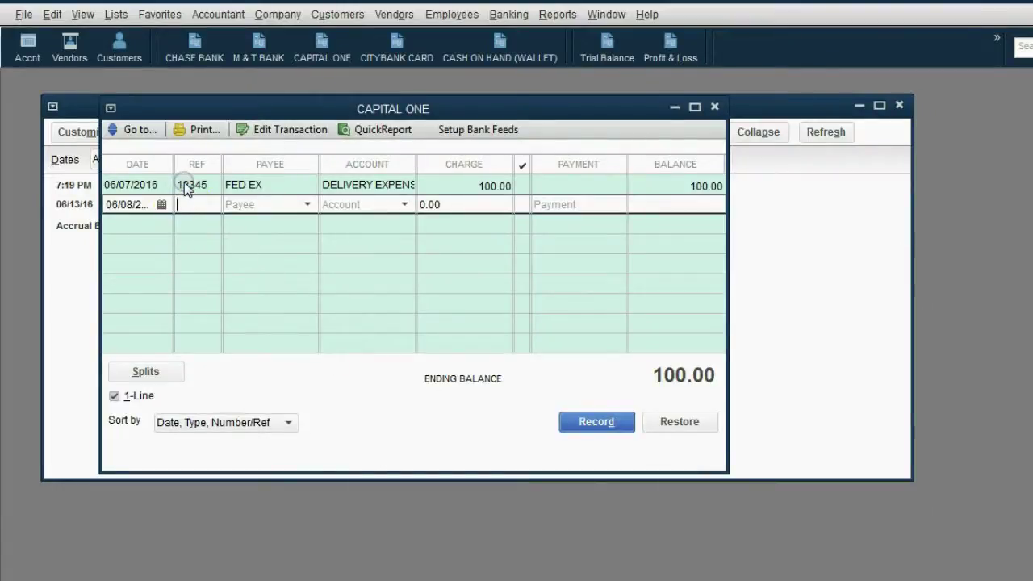
text(778899)
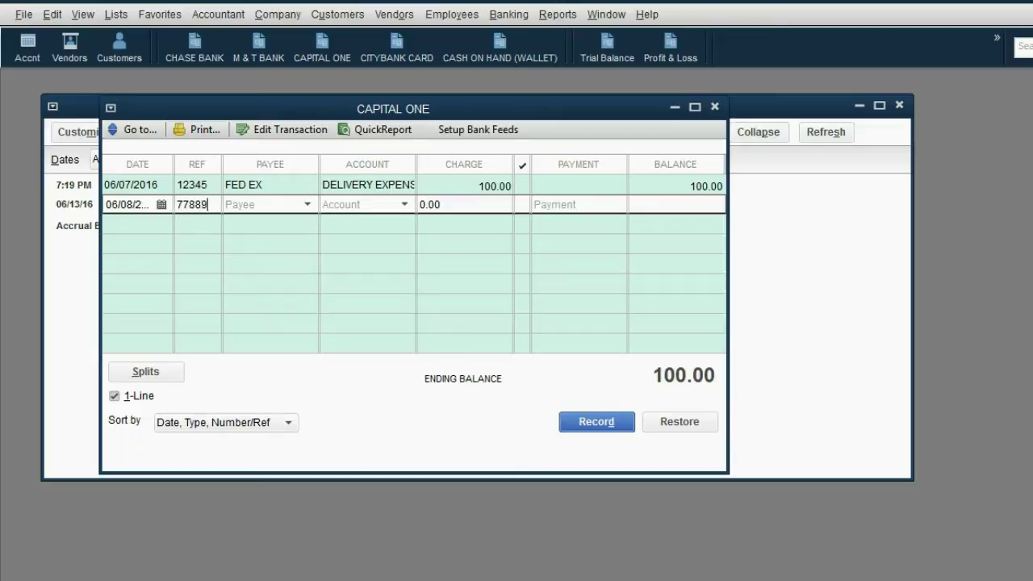
click(306, 204)
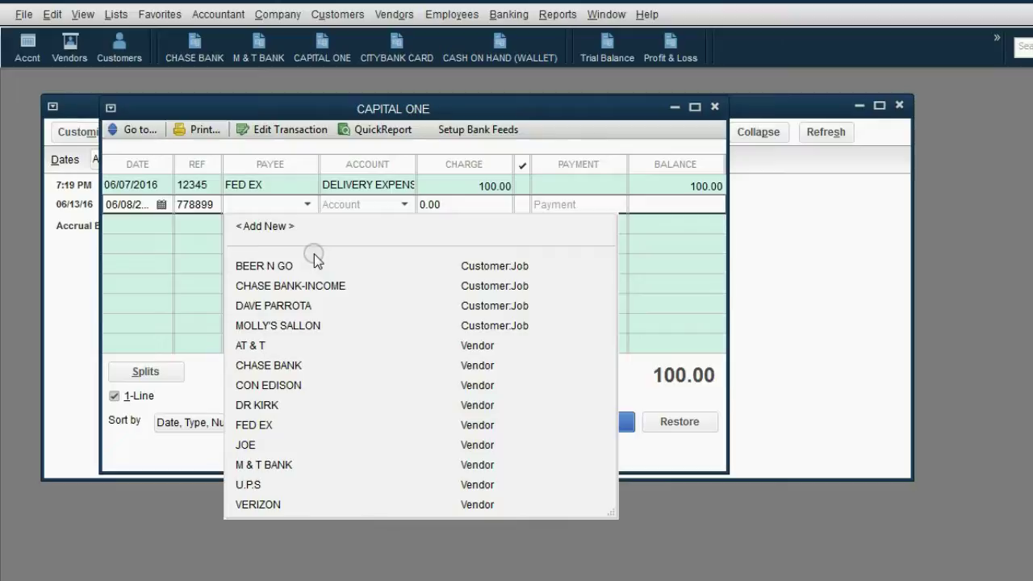
click(300, 386)
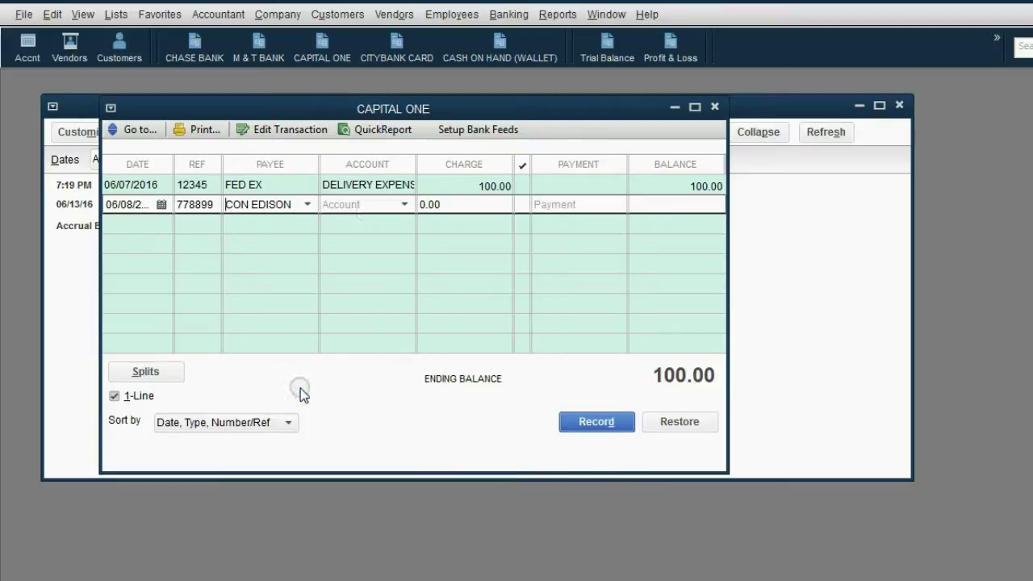
Step: Assign the CON EDISON transaction to the ELECTRIC EXP account with a charge of 250.00 and record it
click(404, 204)
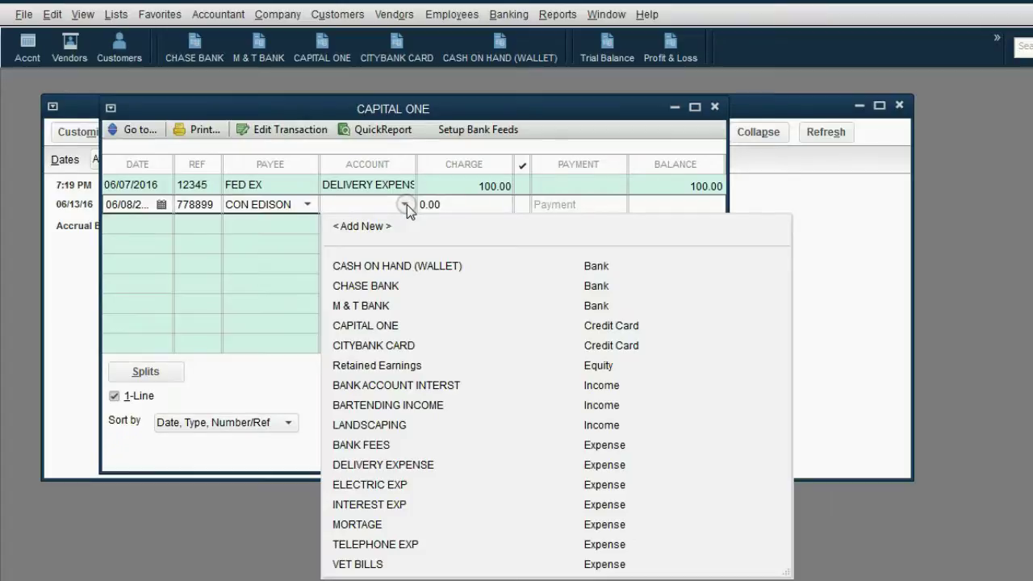
click(416, 482)
click(456, 210)
text(250)
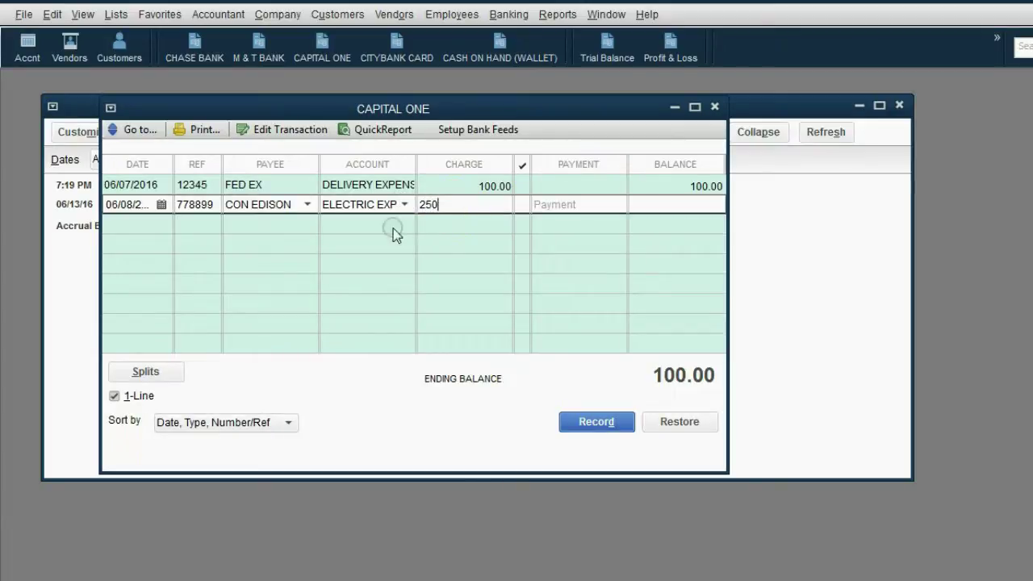
click(580, 424)
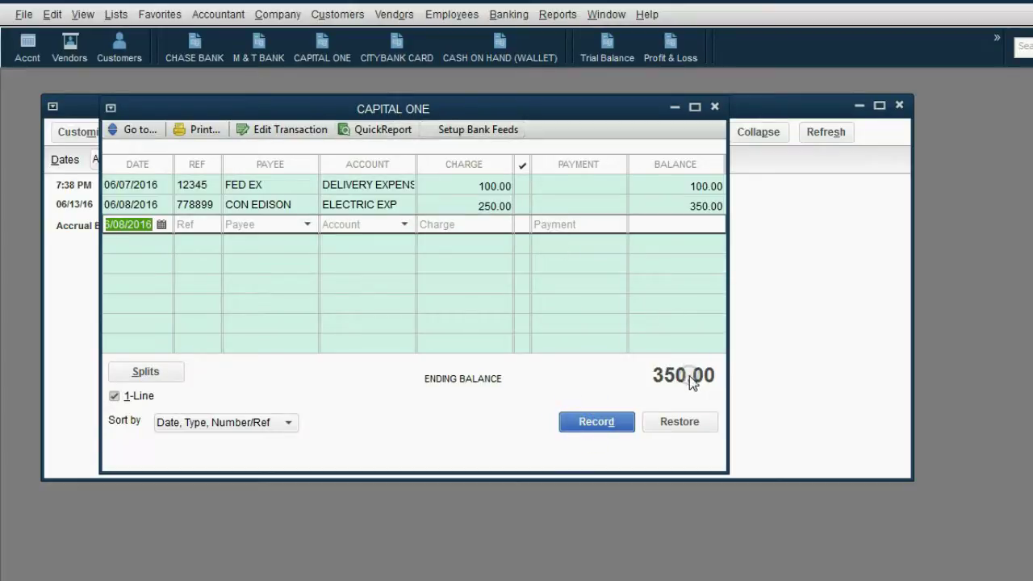
Step: Bring the Trial Balance report back to the front and check the CAPITAL ONE and ELECTRIC EXP lines
click(797, 359)
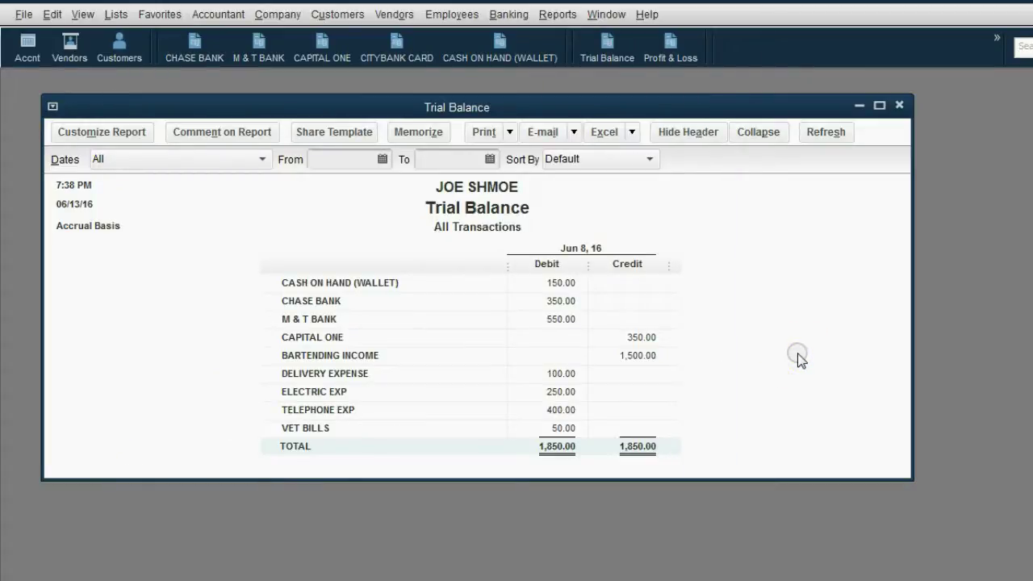
click(313, 337)
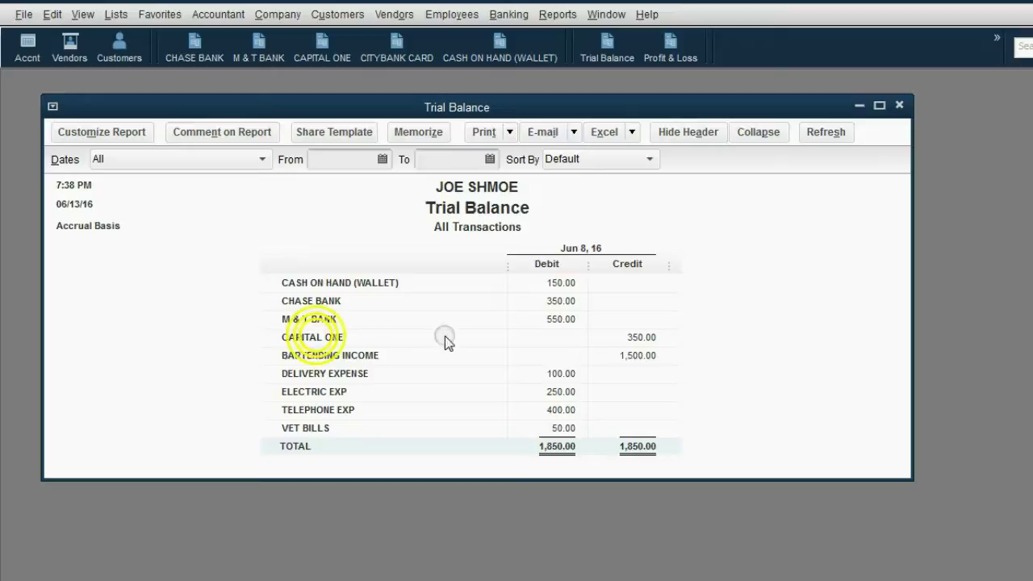
click(653, 338)
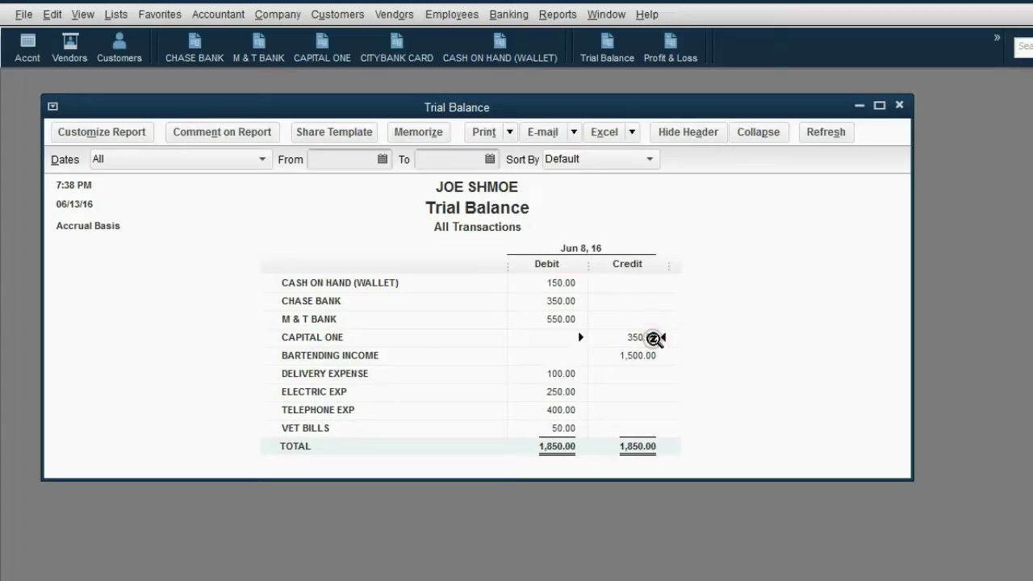
click(347, 393)
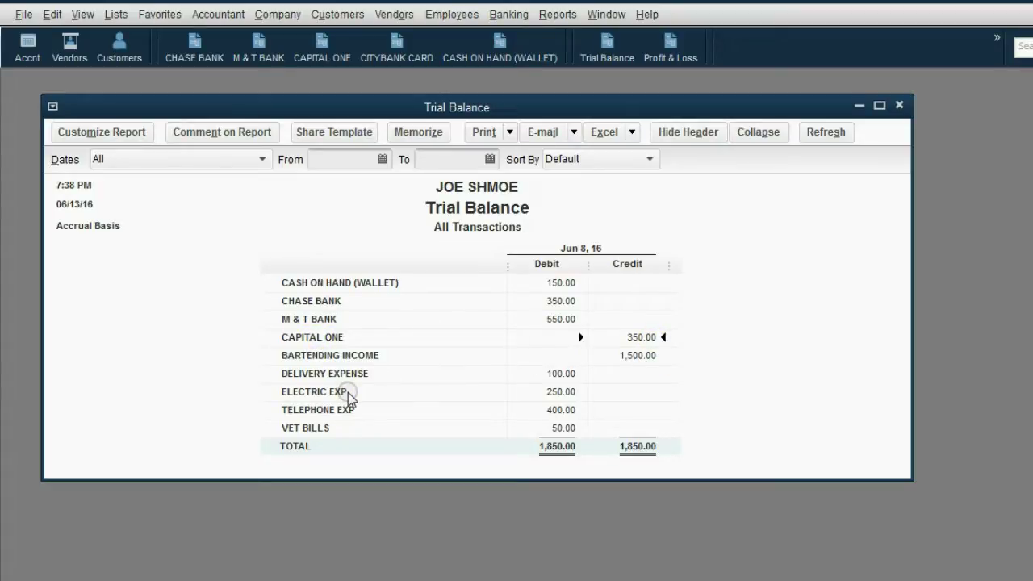
Step: Check the ELECTRIC EXP debit in the Trial Balance, then switch to the slide show and reveal the next example
click(560, 391)
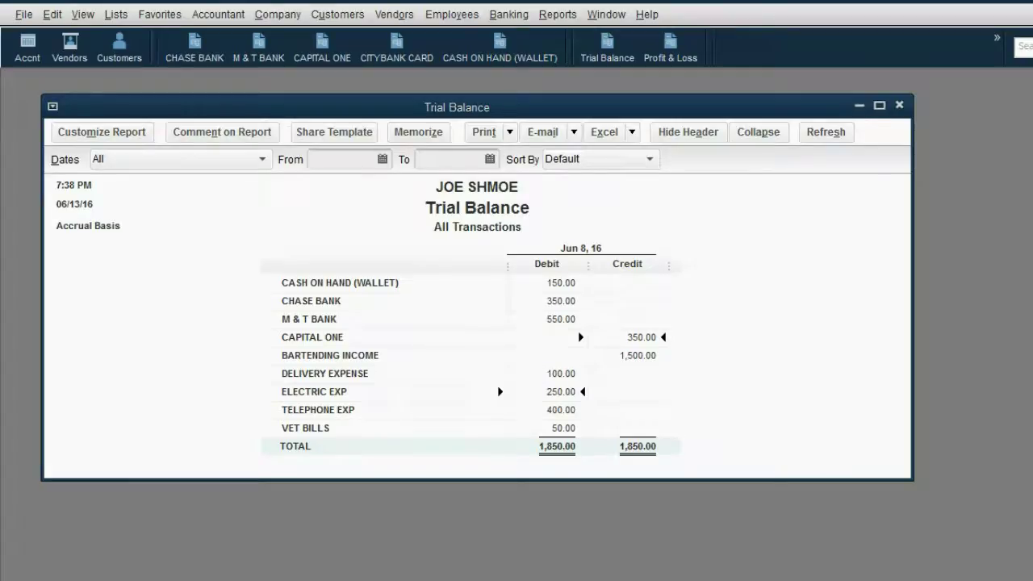
key(alt+Tab)
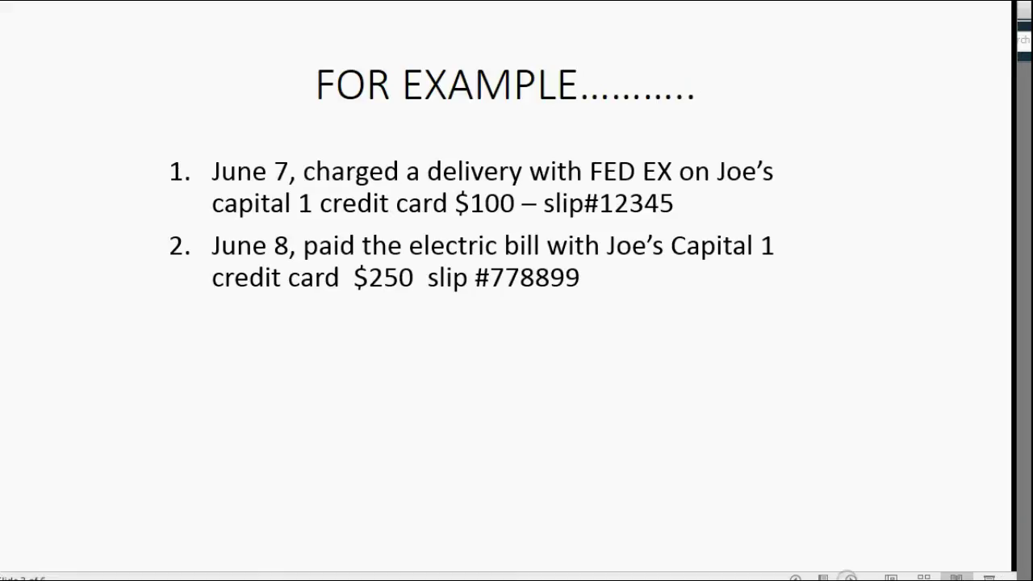
click(849, 576)
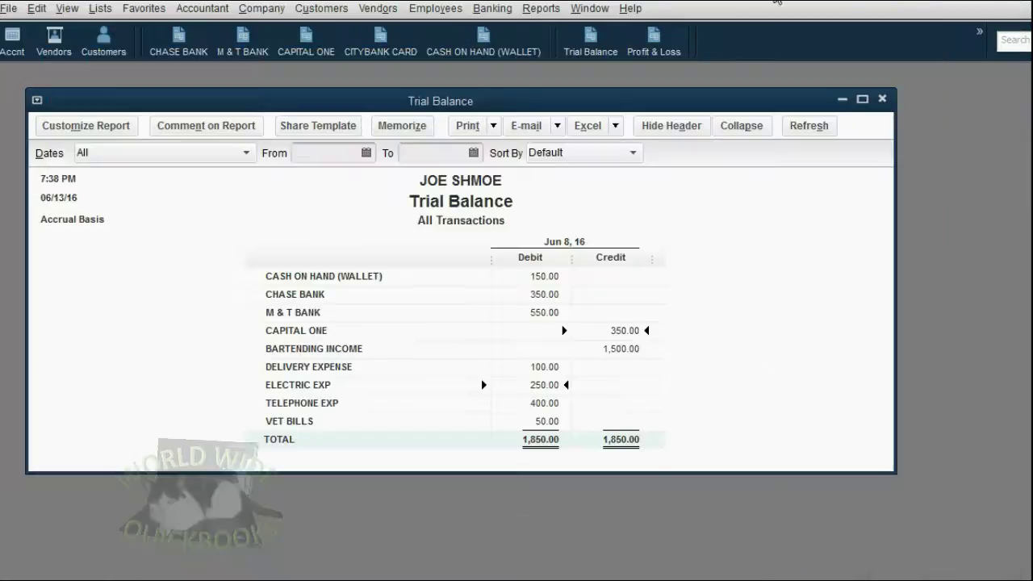
Step: Close the Trial Balance and CAPITAL ONE register, then start a CITYBANK CARD register transaction dated 06/09/2016
click(882, 99)
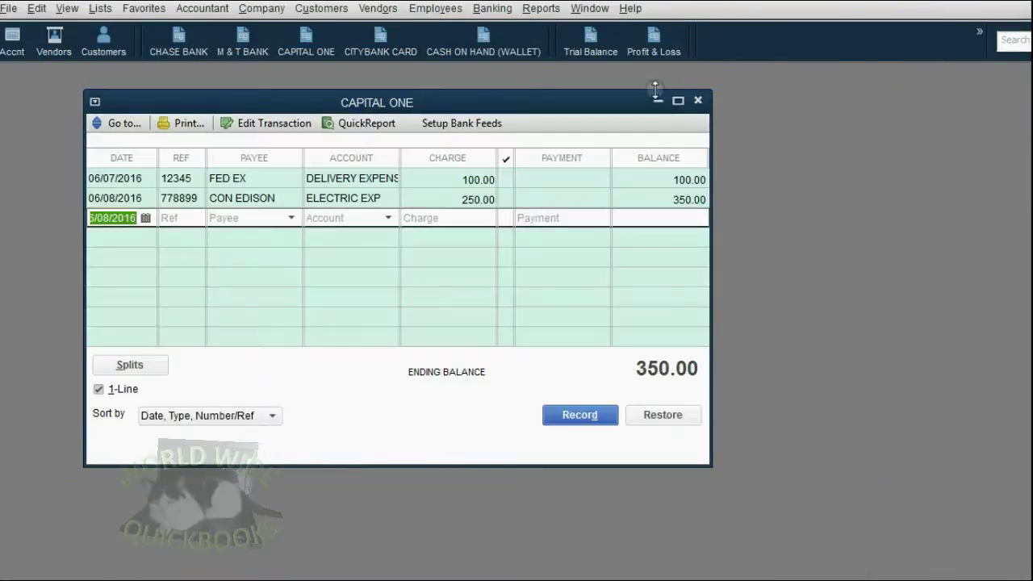
click(698, 100)
click(378, 35)
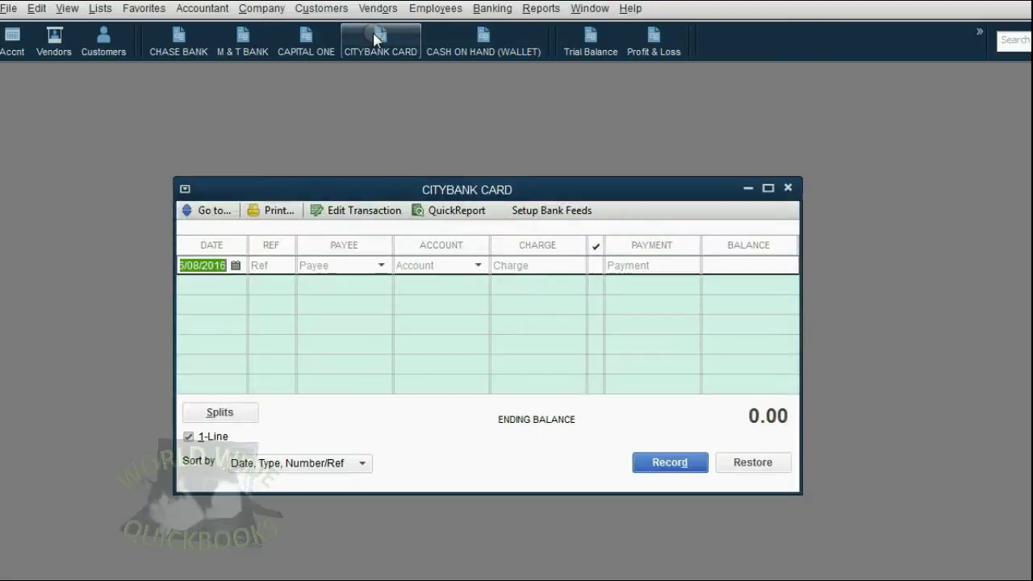
click(236, 266)
click(277, 363)
Step: Enter reference 667788 and choose U.P.S as the payee for the June 9 transaction
click(272, 265)
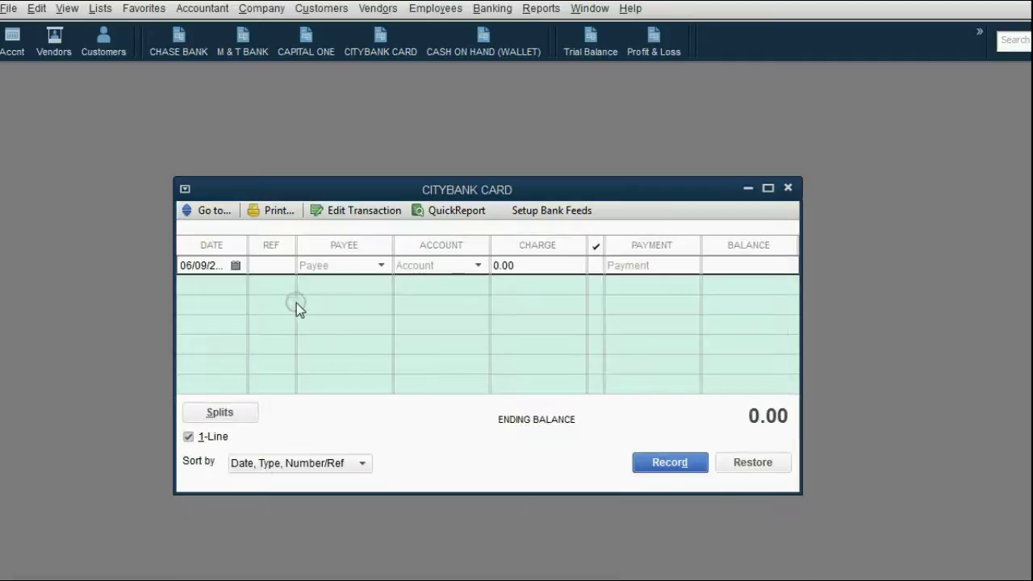
text(667788)
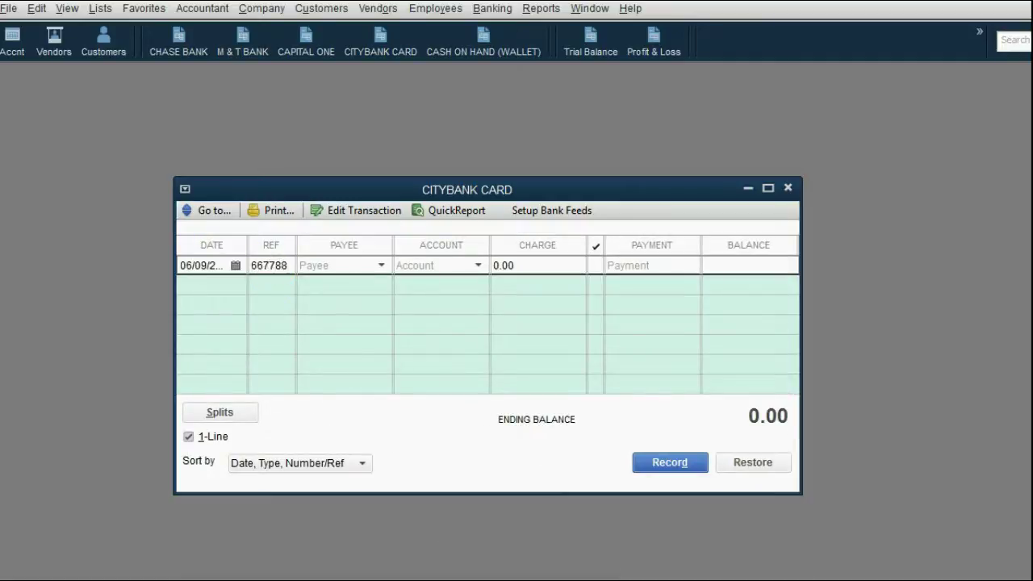
click(381, 265)
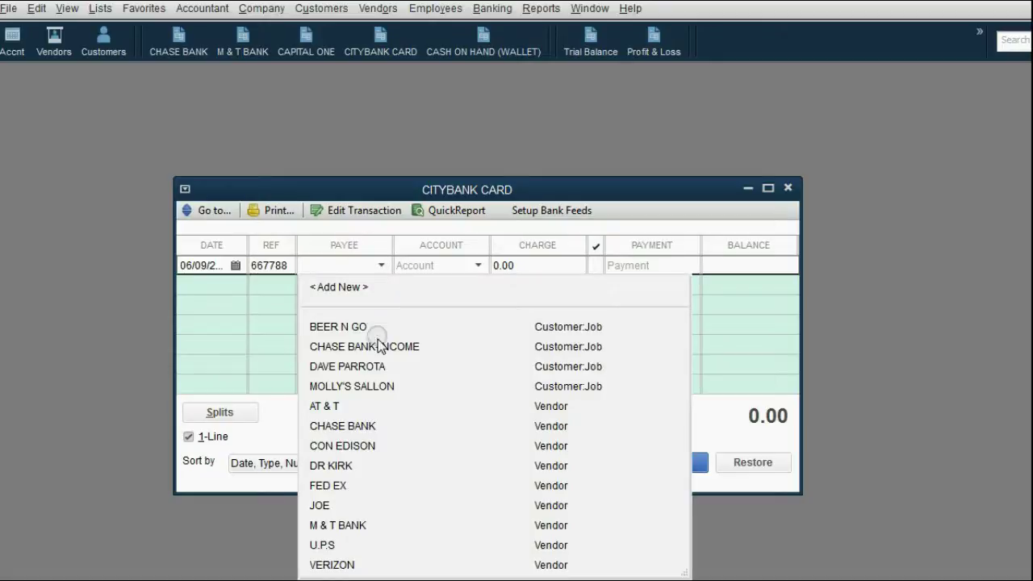
click(354, 547)
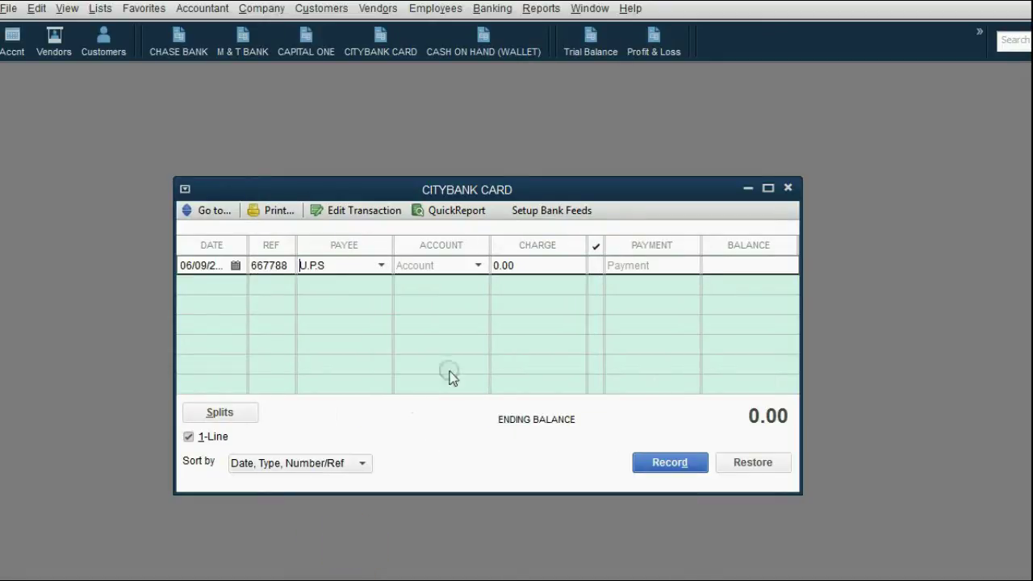
Step: Assign the U.P.S transaction to the DELIVERY EXPENSE account with a charge of 200 and record it
click(477, 264)
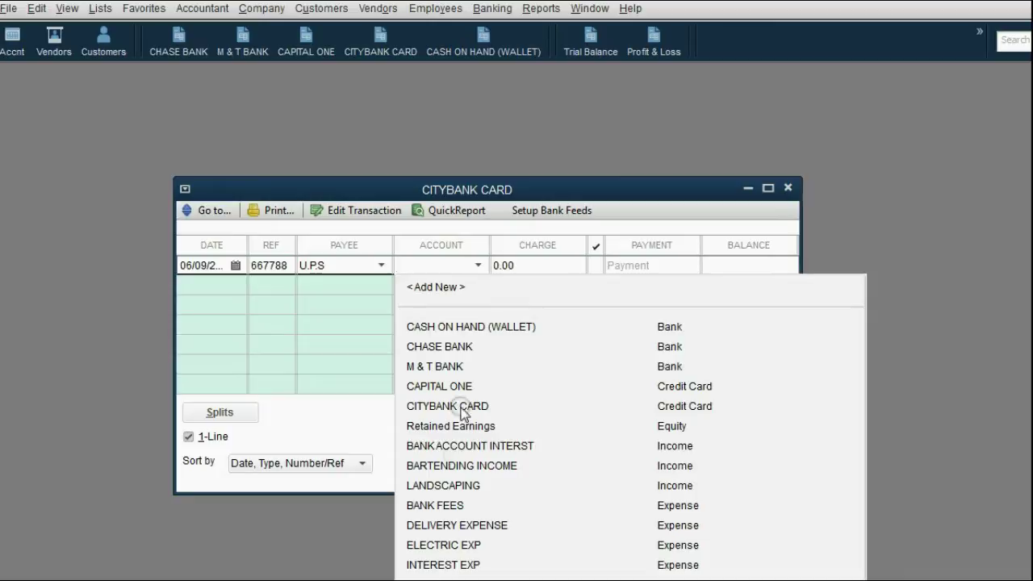
click(465, 525)
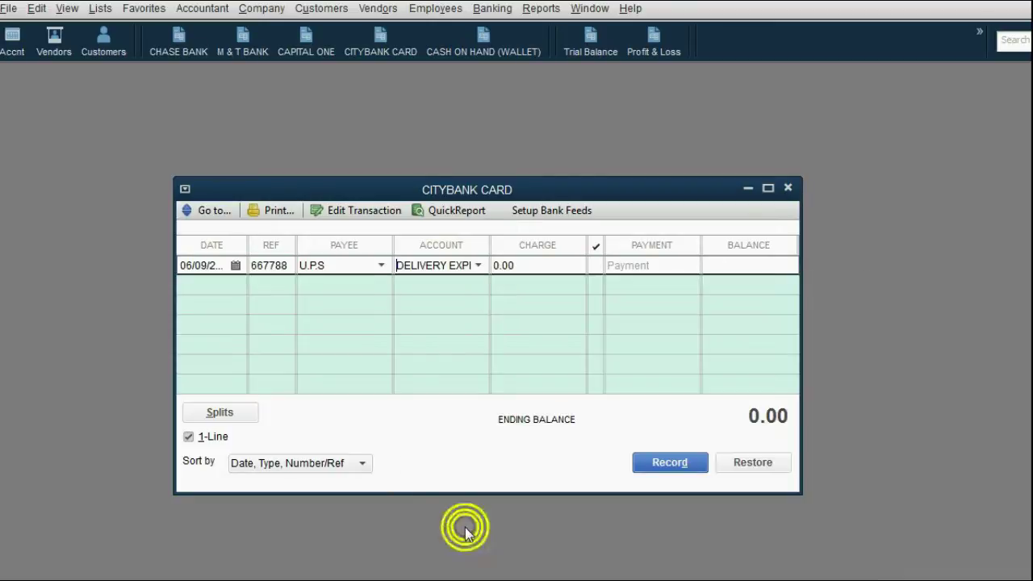
click(525, 267)
key(Escape)
click(645, 192)
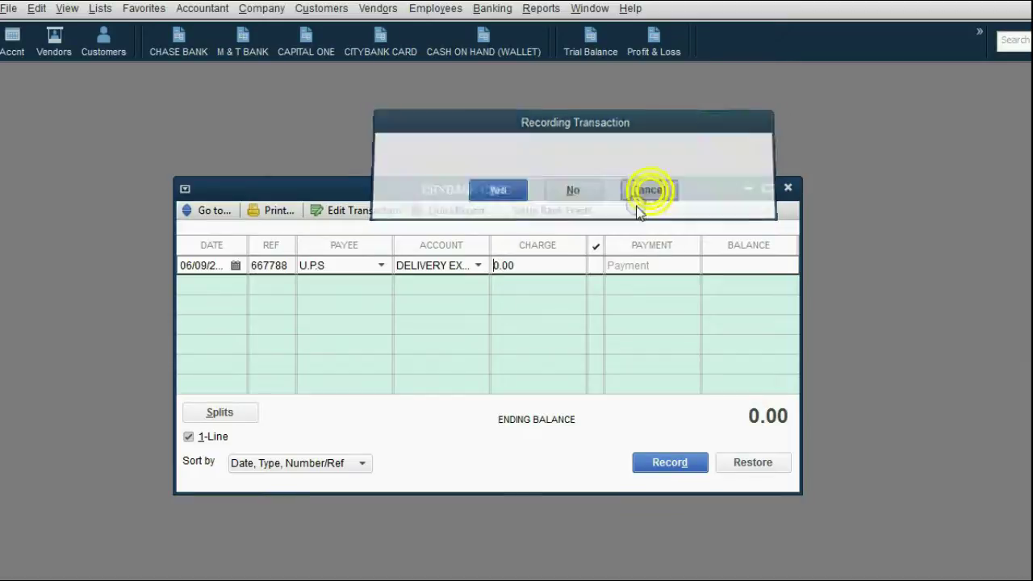
click(546, 271)
text(200)
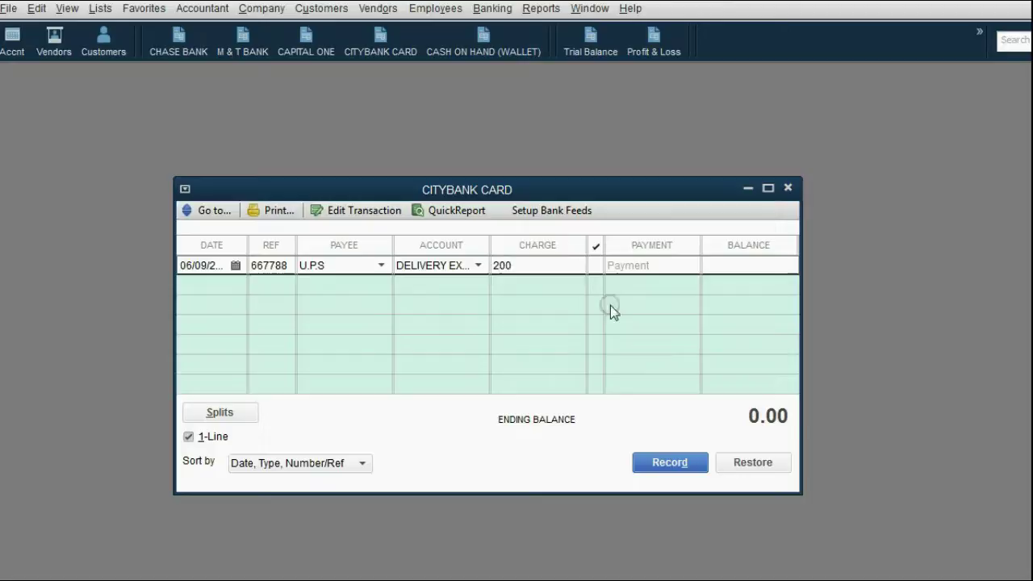
click(663, 465)
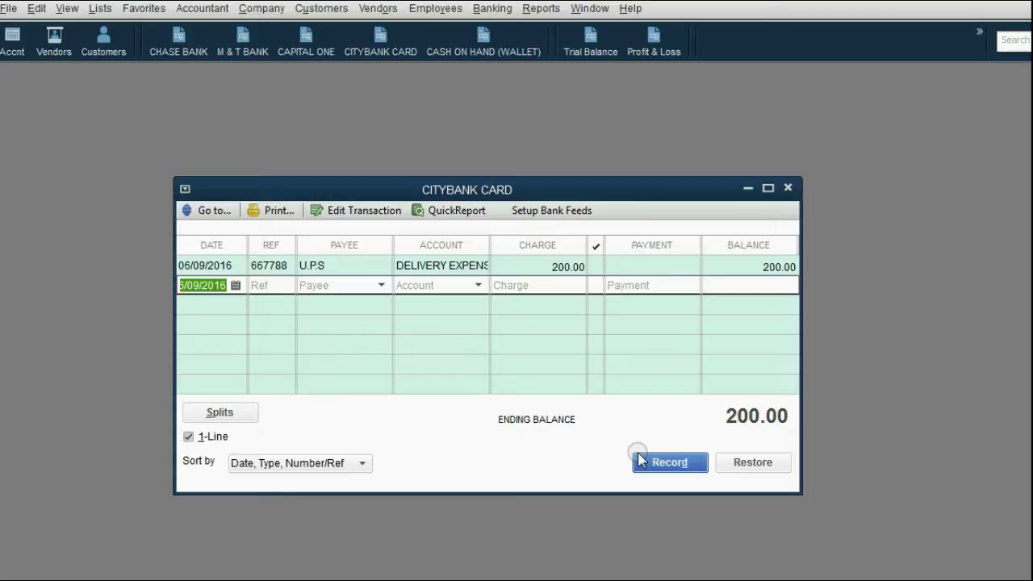
Step: Open the Trial Balance report and check the CITYBANK CARD and DELIVERY EXPENSE lines
click(589, 45)
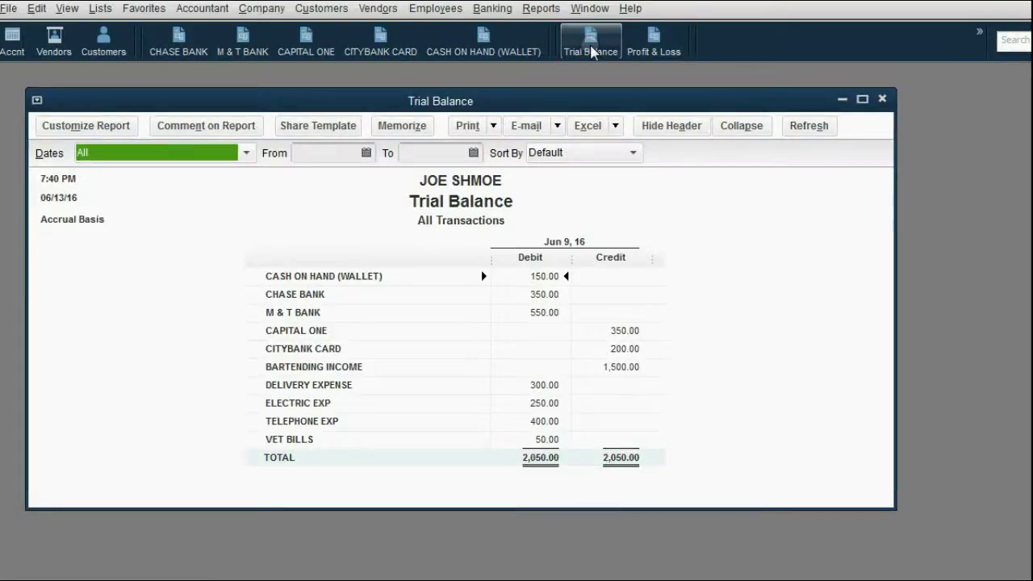
click(297, 356)
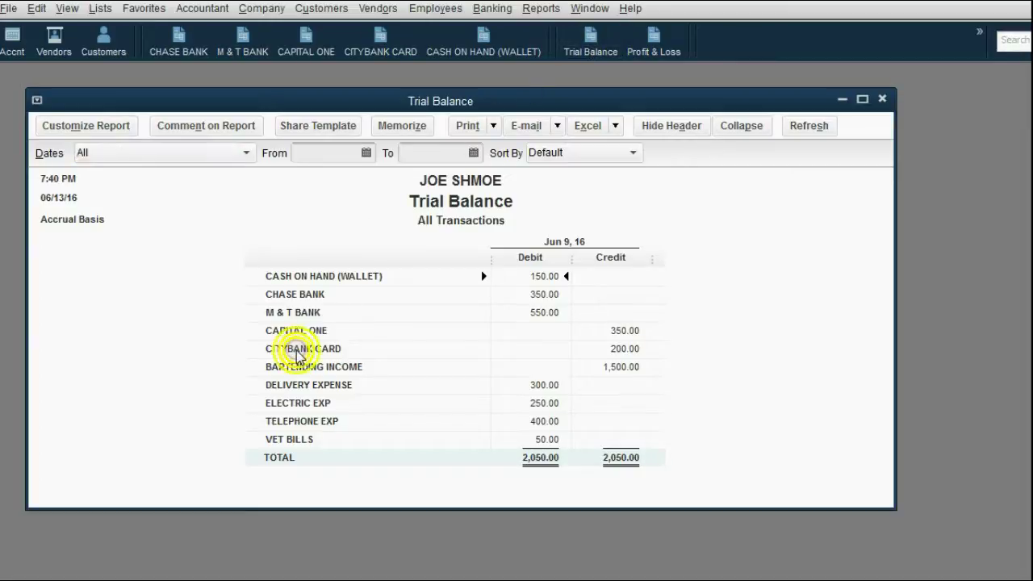
click(618, 351)
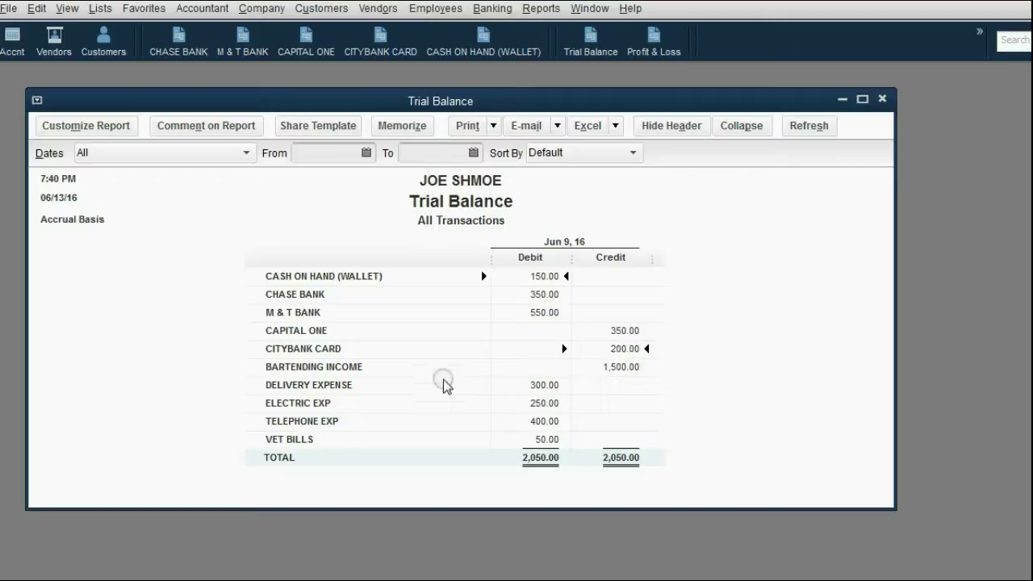
click(323, 386)
click(532, 386)
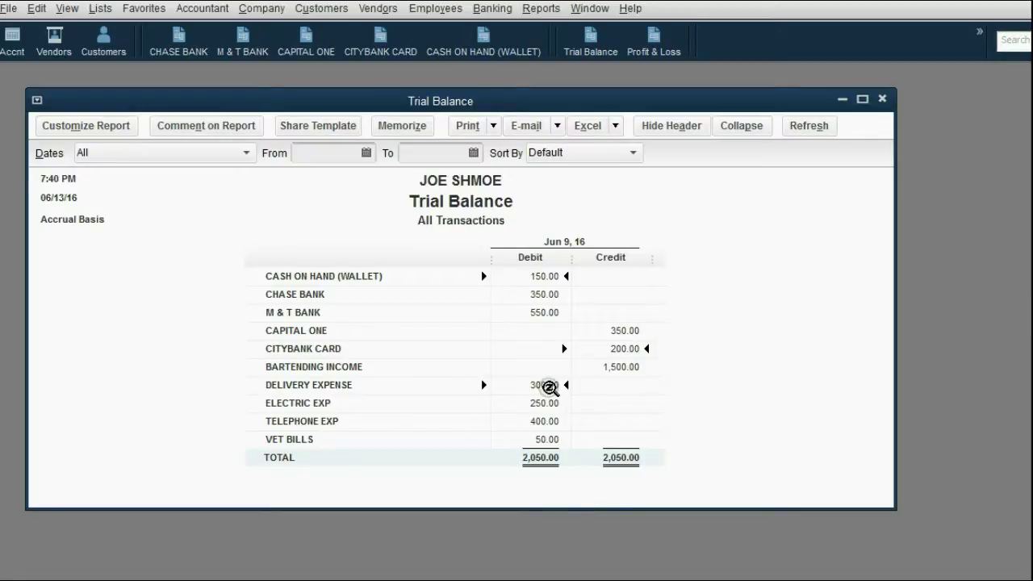
Step: Drill into the DELIVERY EXPENSE amount, review the total and the FED EX and U.P.S charges, and close the transaction report
double_click(549, 387)
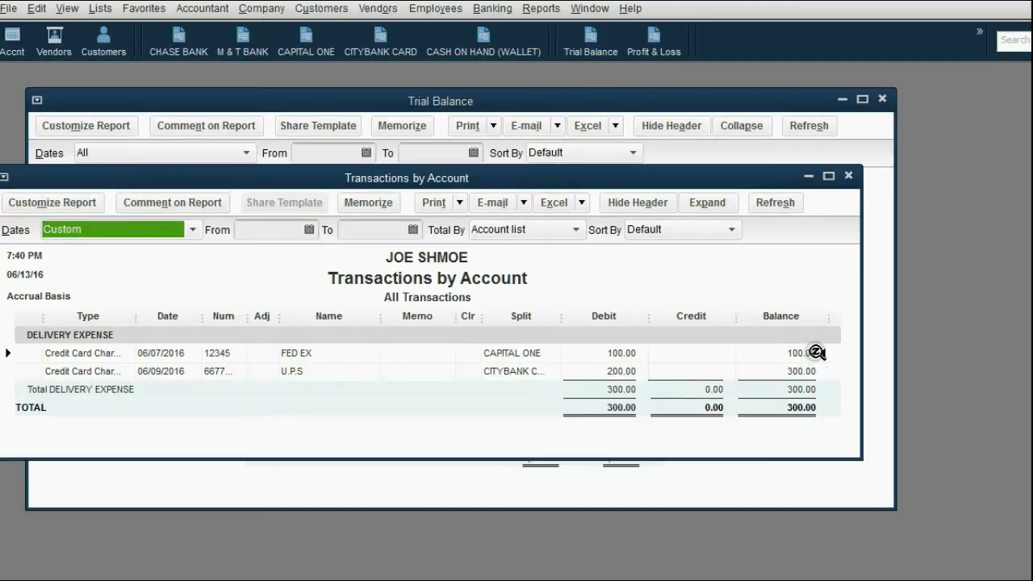
click(787, 413)
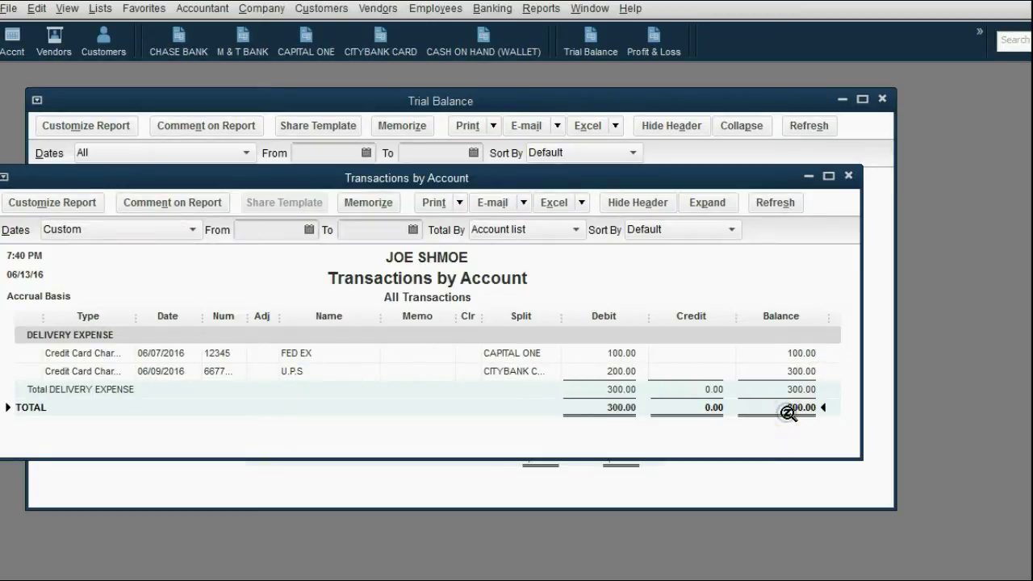
click(632, 357)
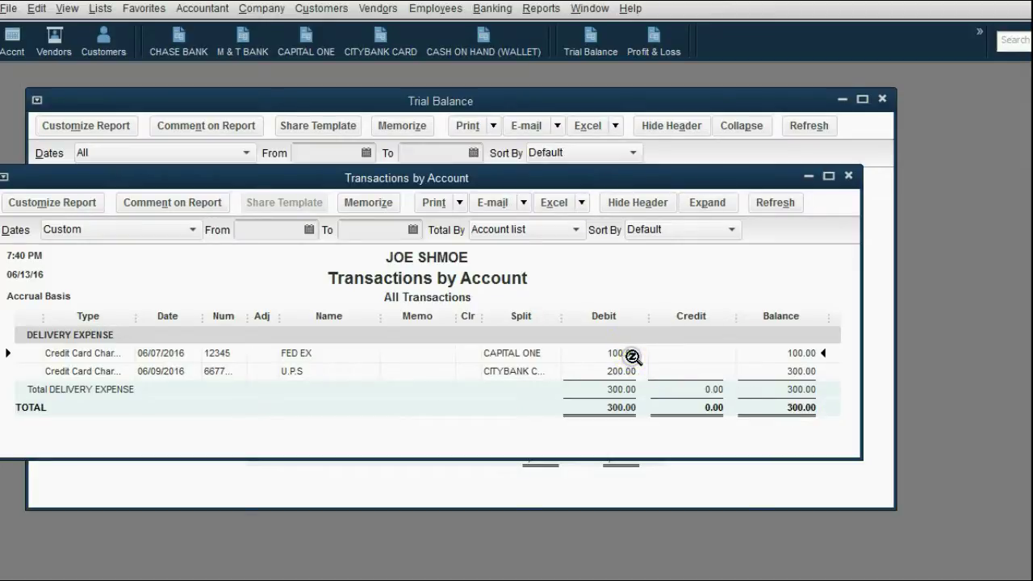
click(630, 371)
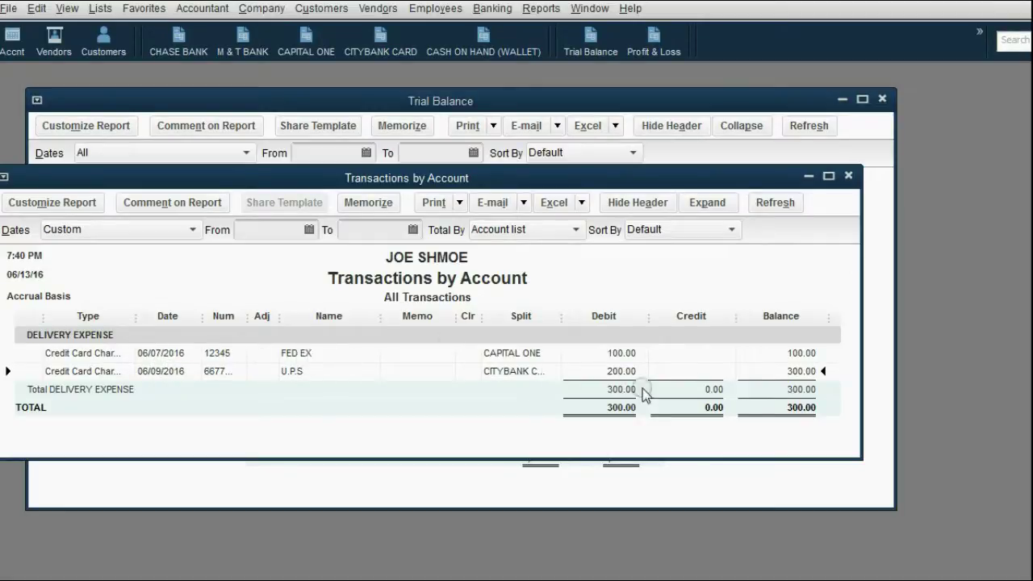
click(847, 177)
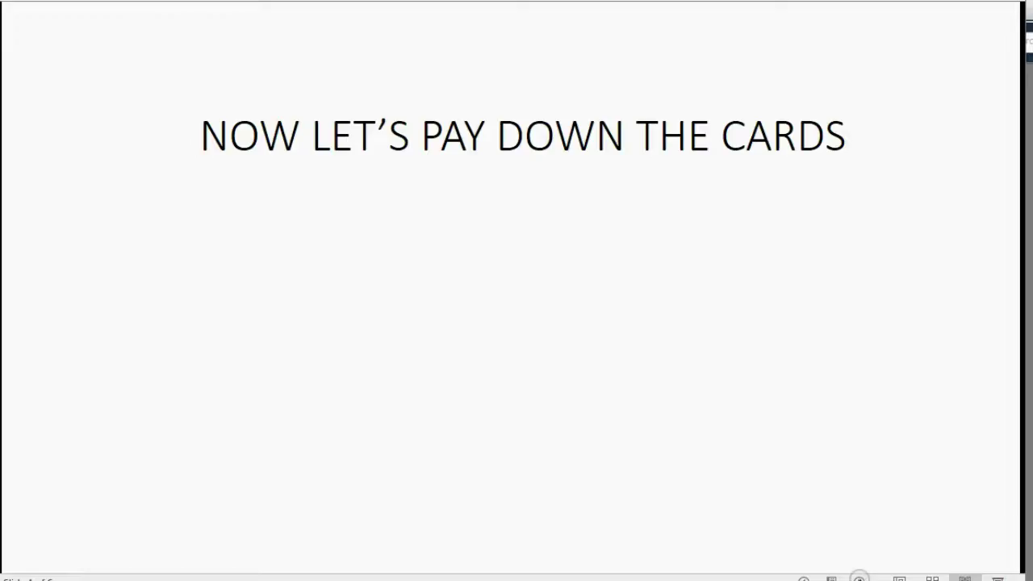
Step: Advance the slide show through the June 10 Capital 1 payment example and the options for recording it
click(858, 578)
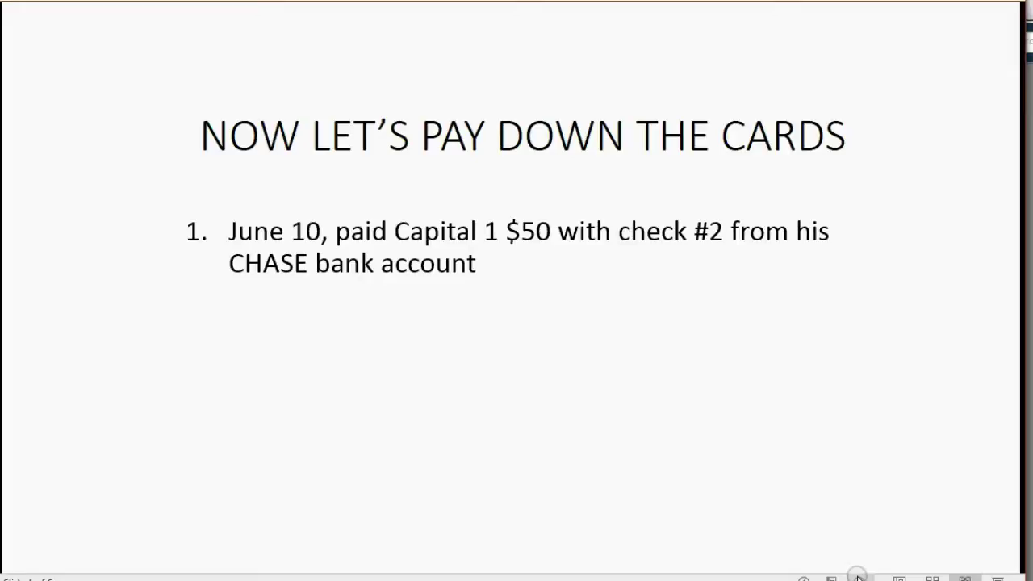
click(858, 576)
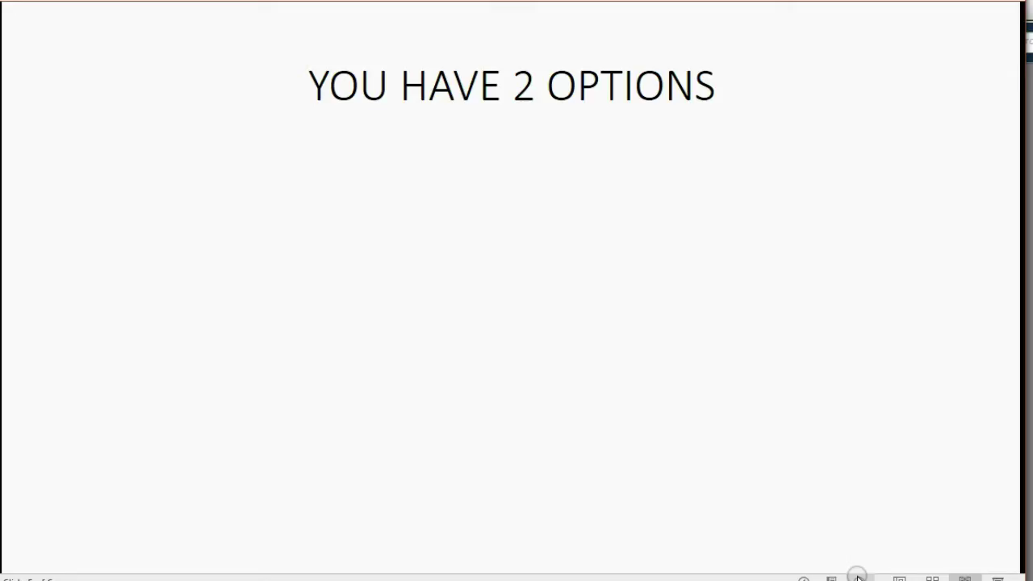
click(858, 576)
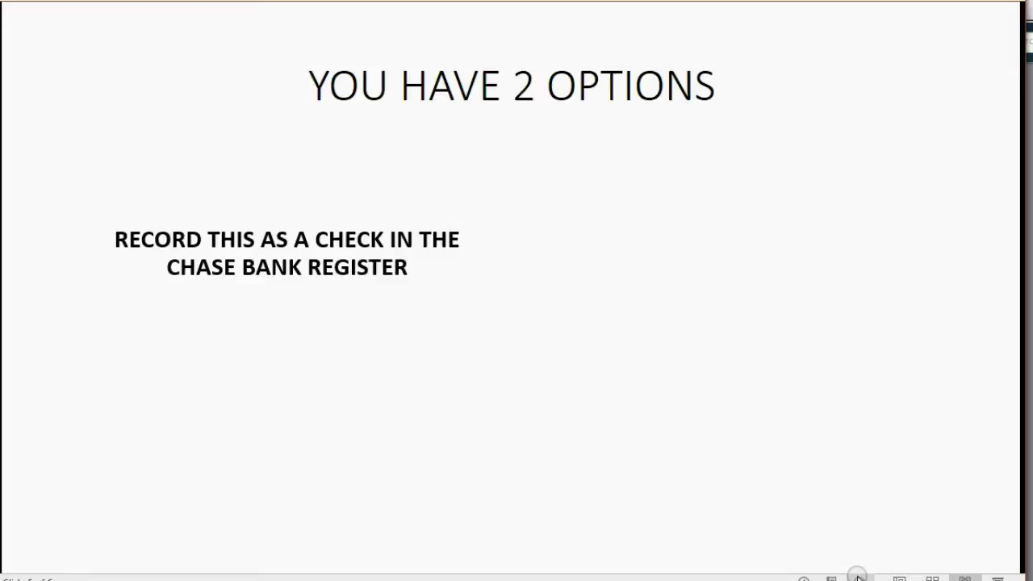
click(857, 576)
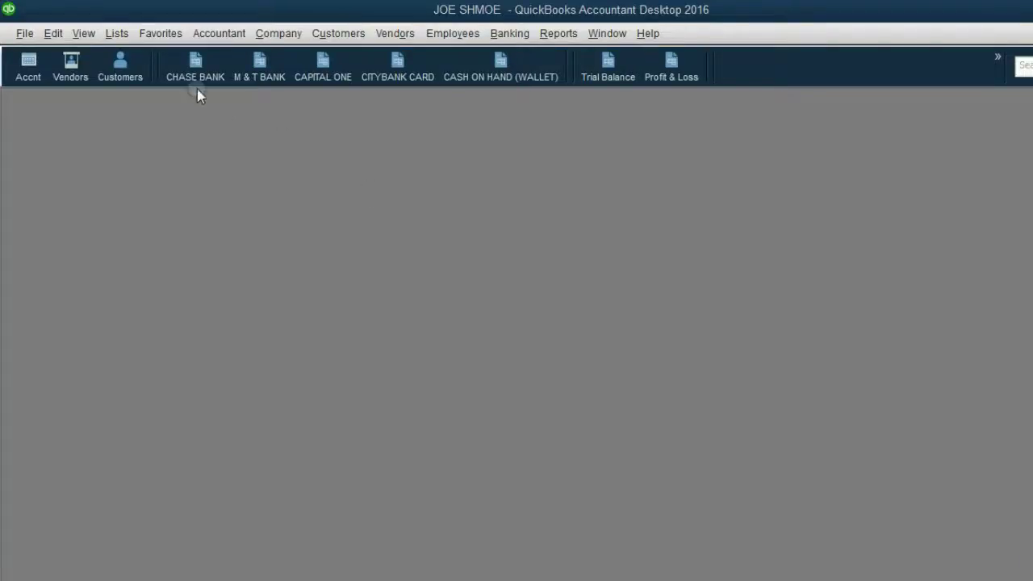
Step: In the QuickBooks CHASE BANK register, start check number 2 dated 06/10/2016 and add capital 1 as a new vendor for its payee
click(192, 73)
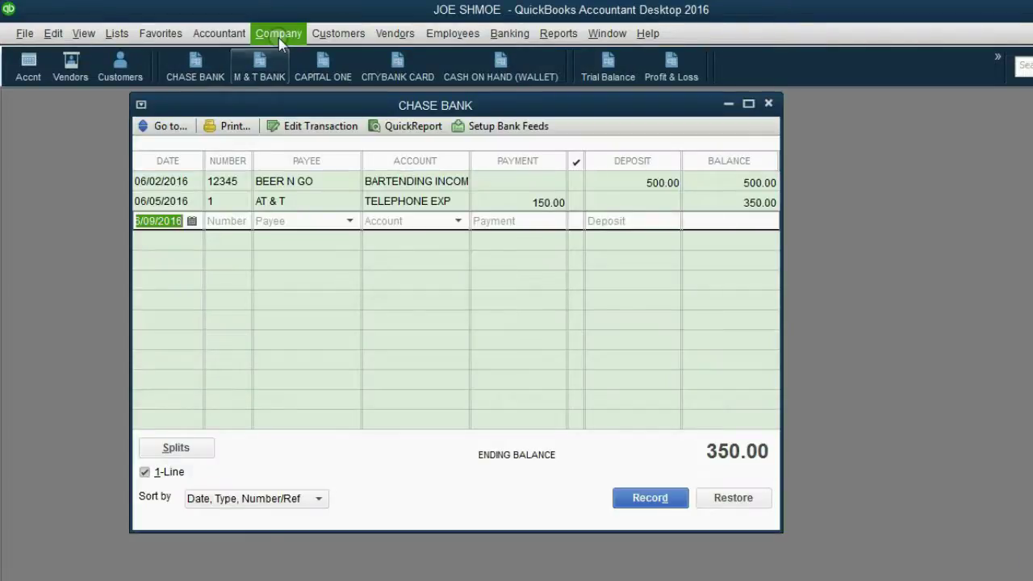
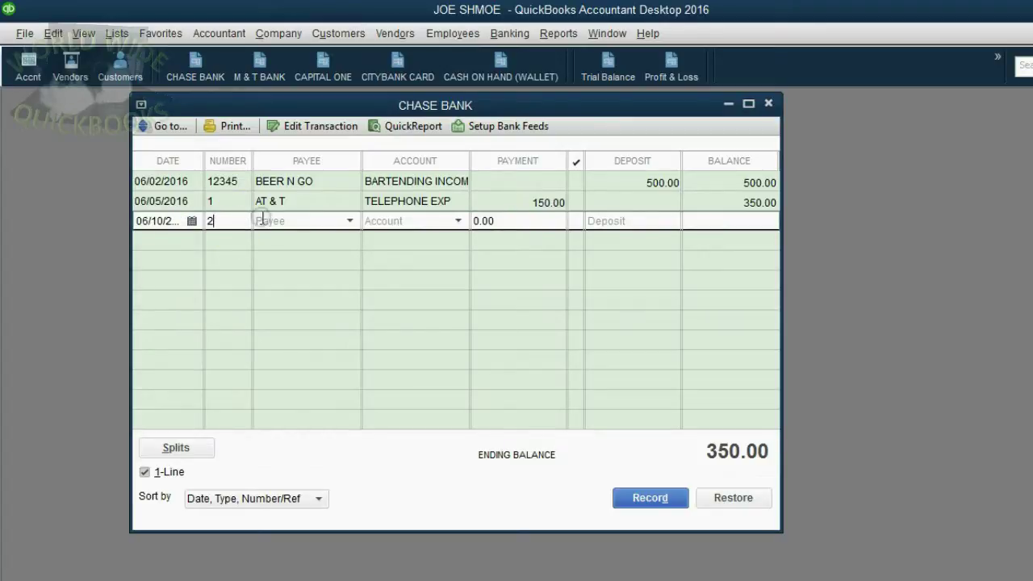
click(350, 221)
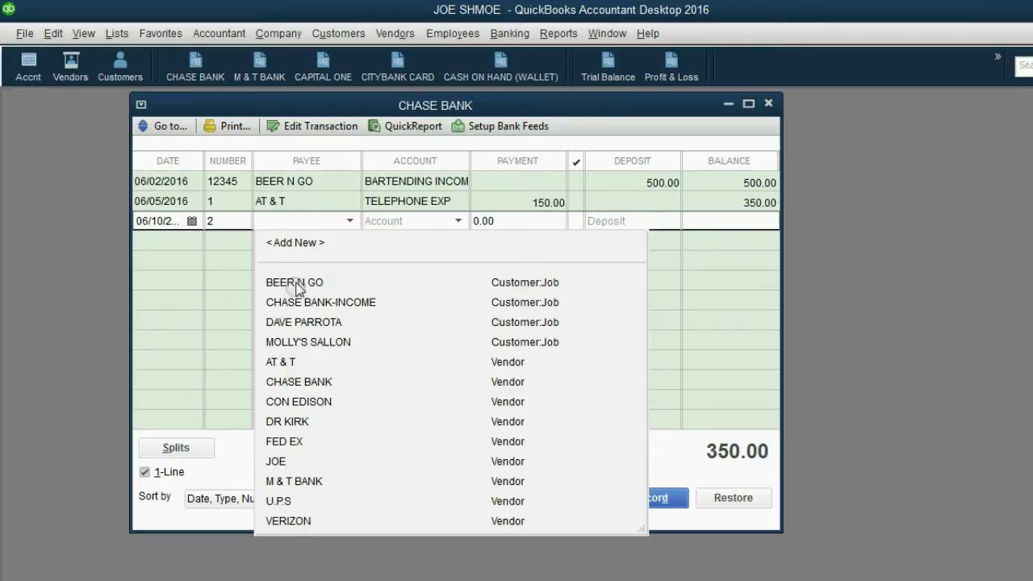
click(297, 243)
click(593, 262)
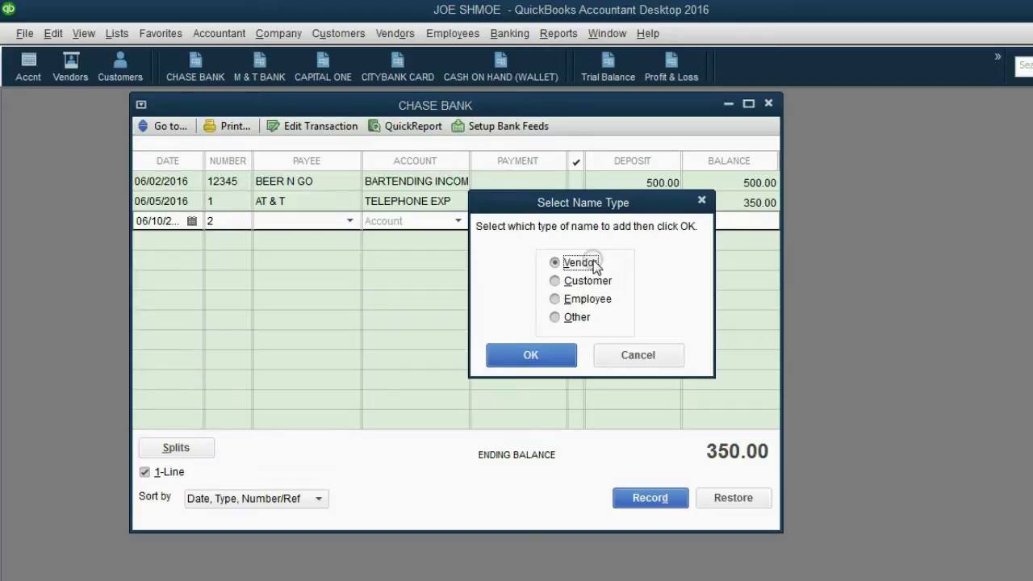
click(537, 354)
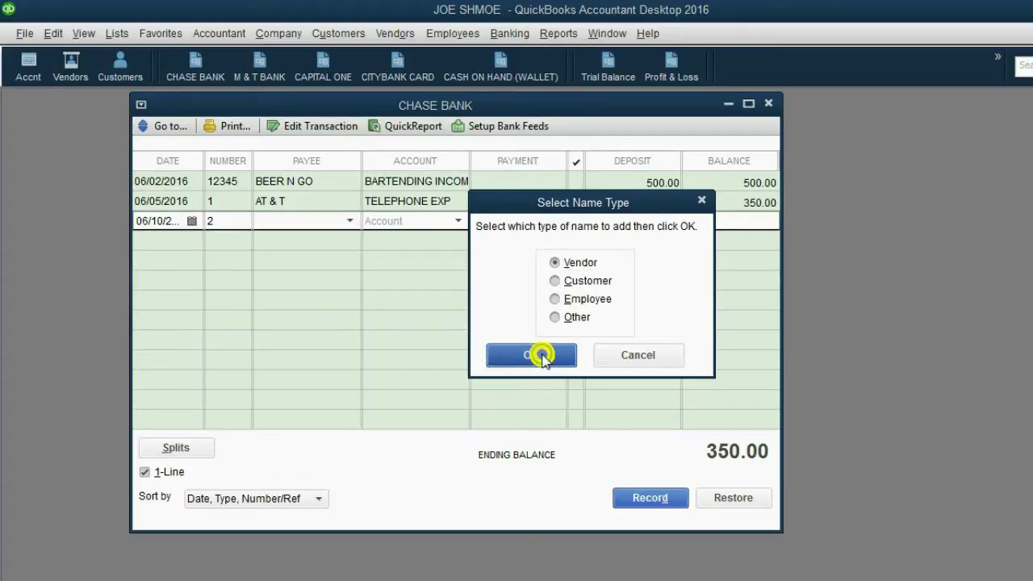
text(c)
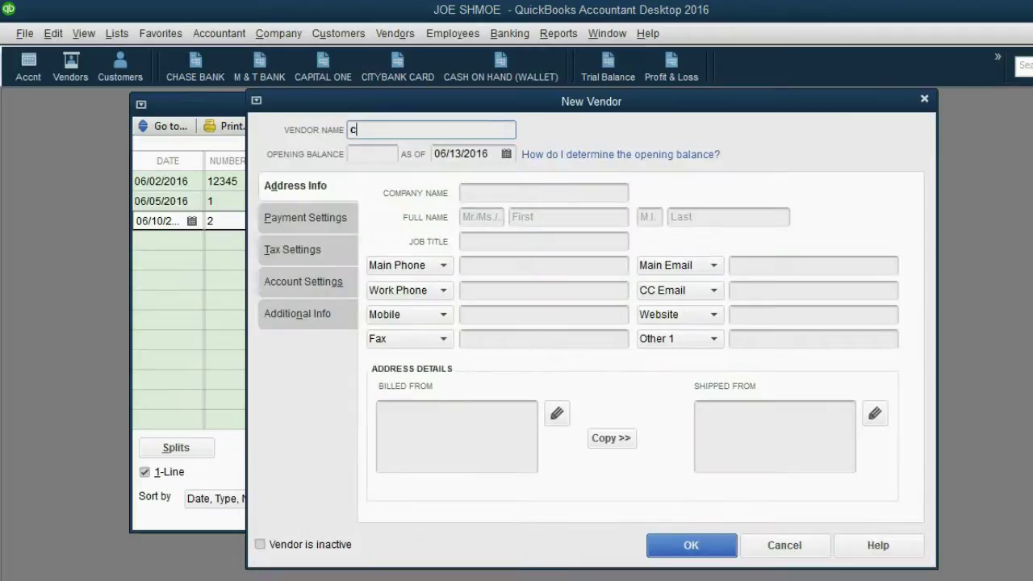
text(apital 1)
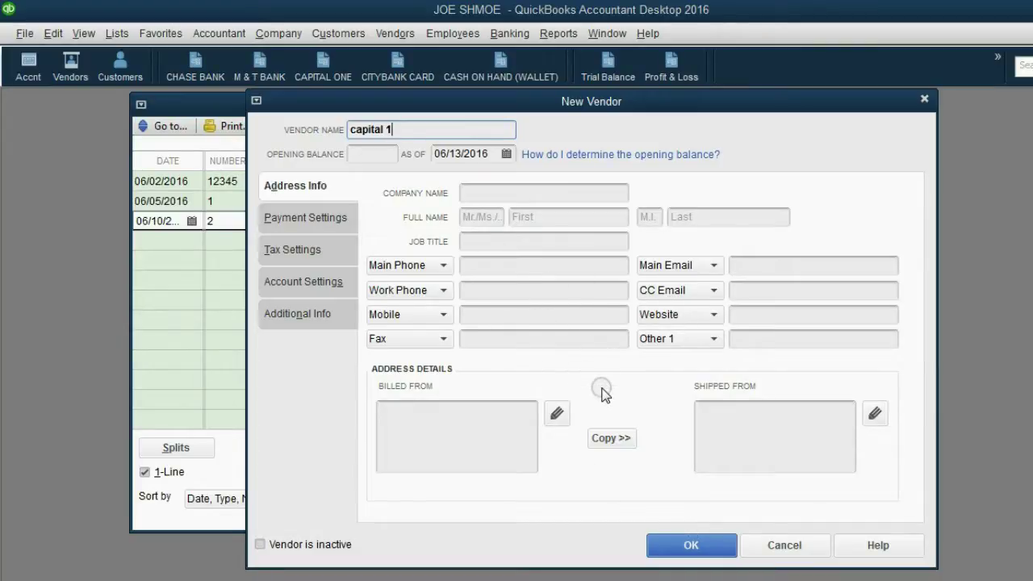
click(676, 545)
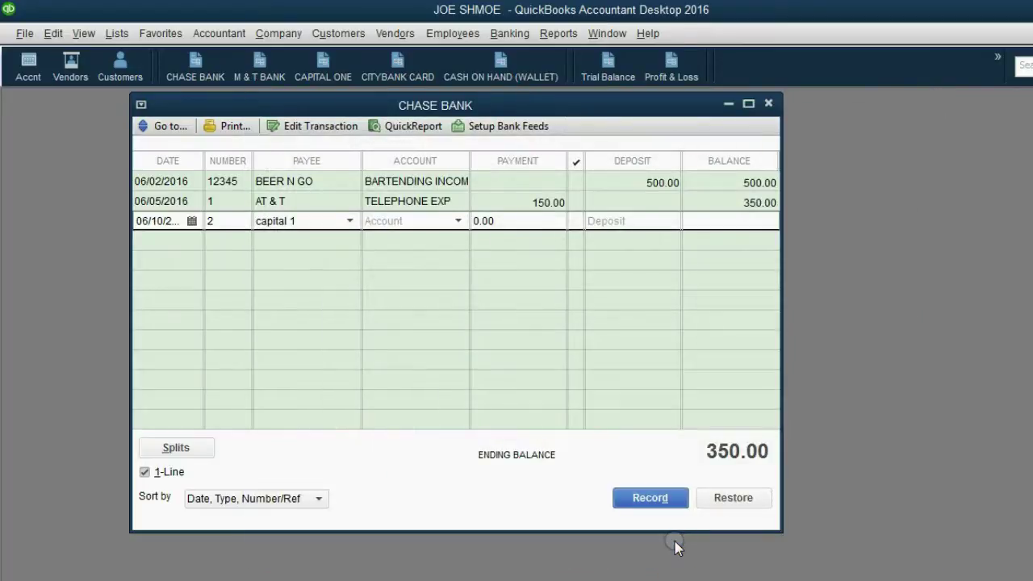
Step: Assign check number 2 in the CHASE BANK register to the CAPITAL ONE credit card account with a payment of 50.00
click(458, 221)
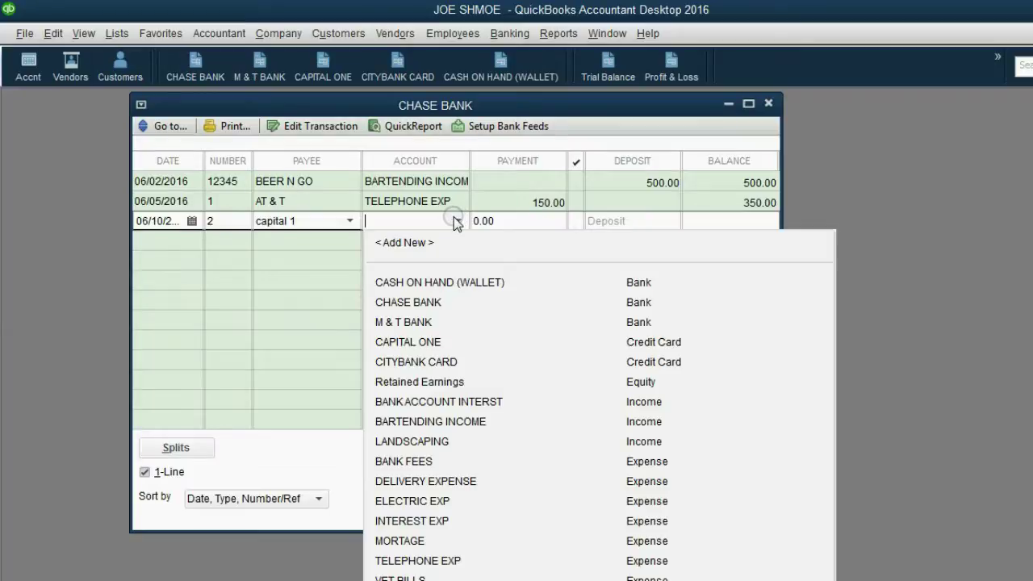
click(419, 363)
click(431, 342)
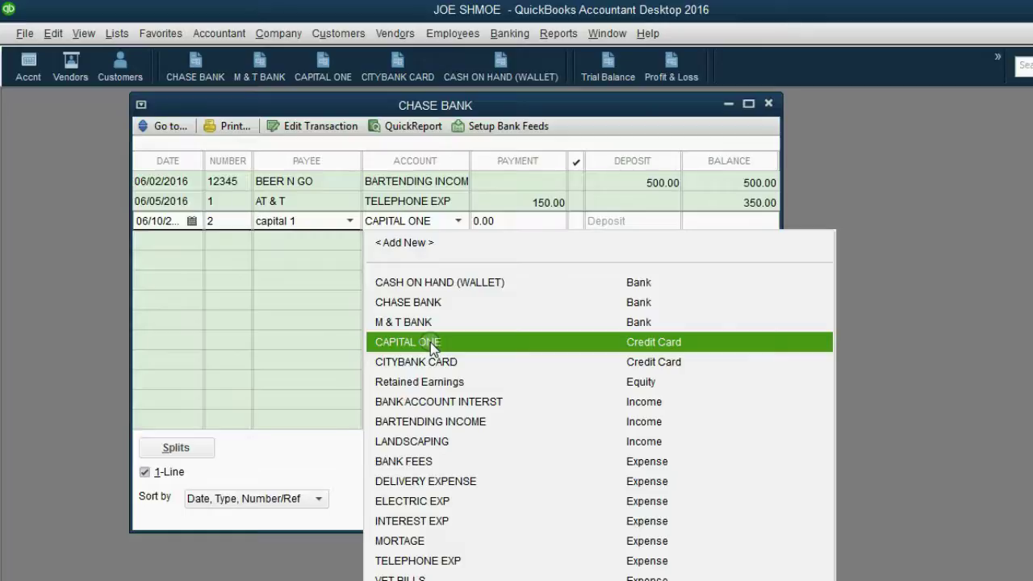
click(430, 342)
drag(438, 103, 453, 118)
double_click(496, 229)
text(5)
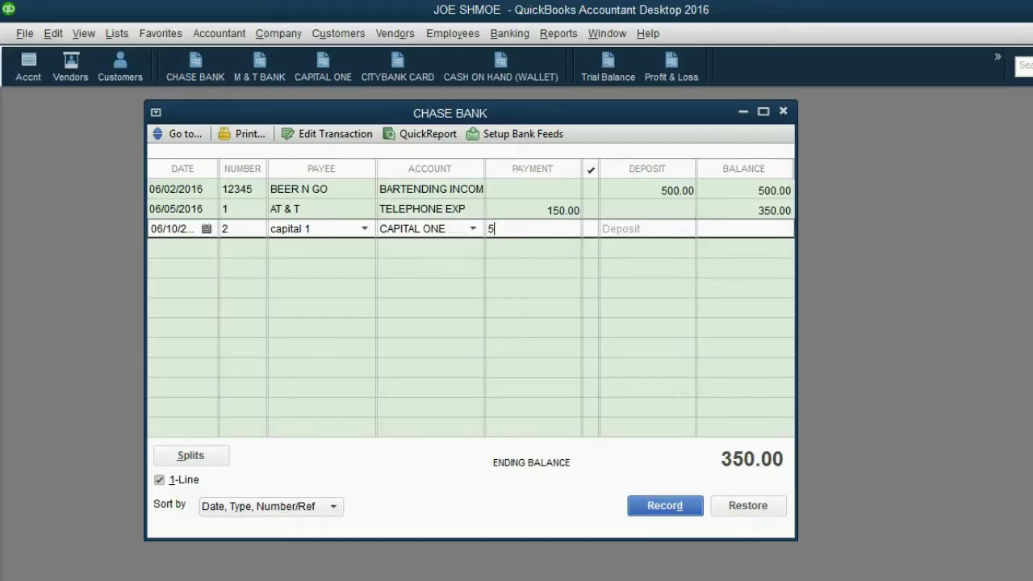
text(0)
Step: Recheck that CAPITAL ONE is the account chosen for check number 2, and record the transaction
click(456, 233)
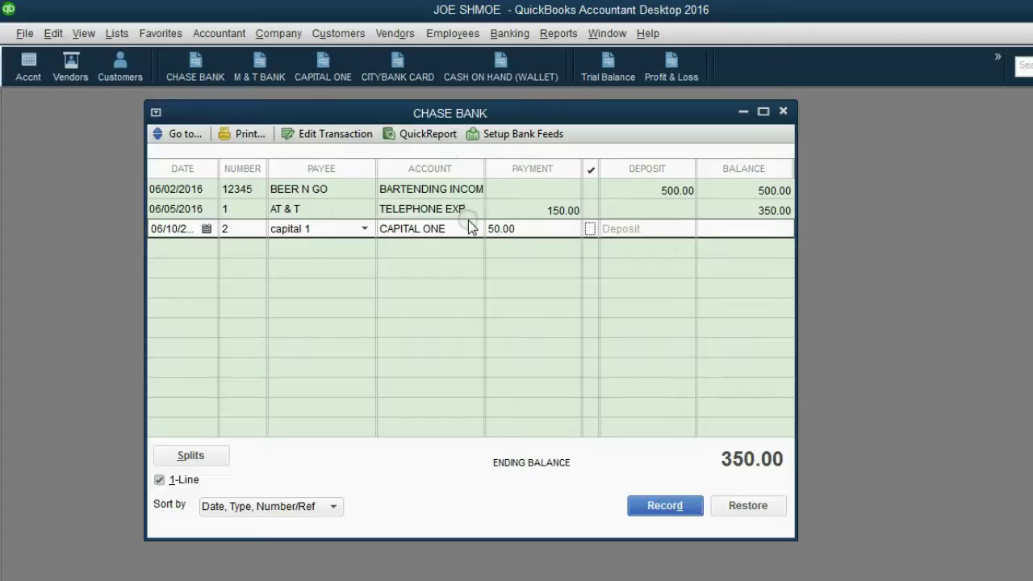
click(471, 229)
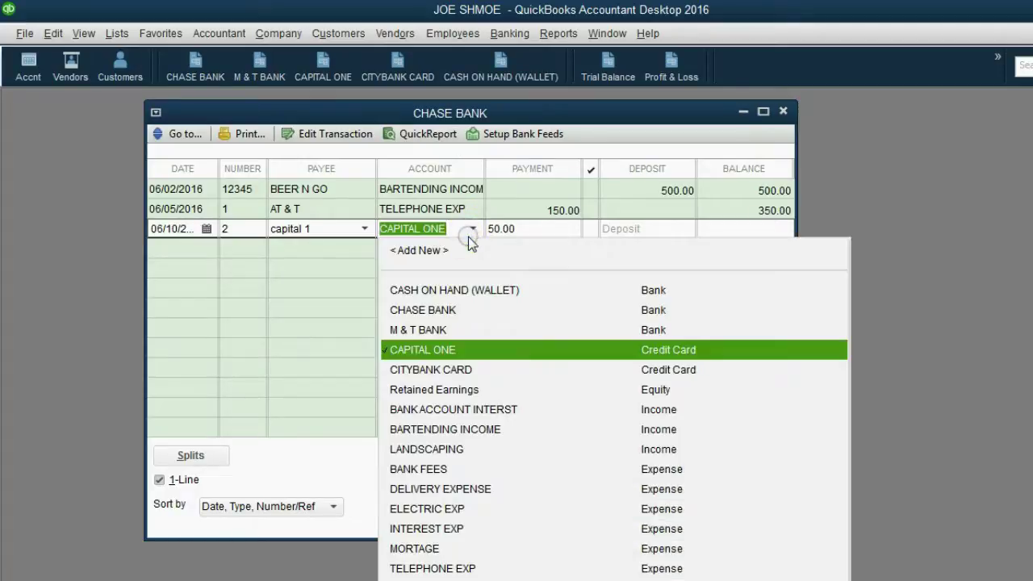
click(451, 349)
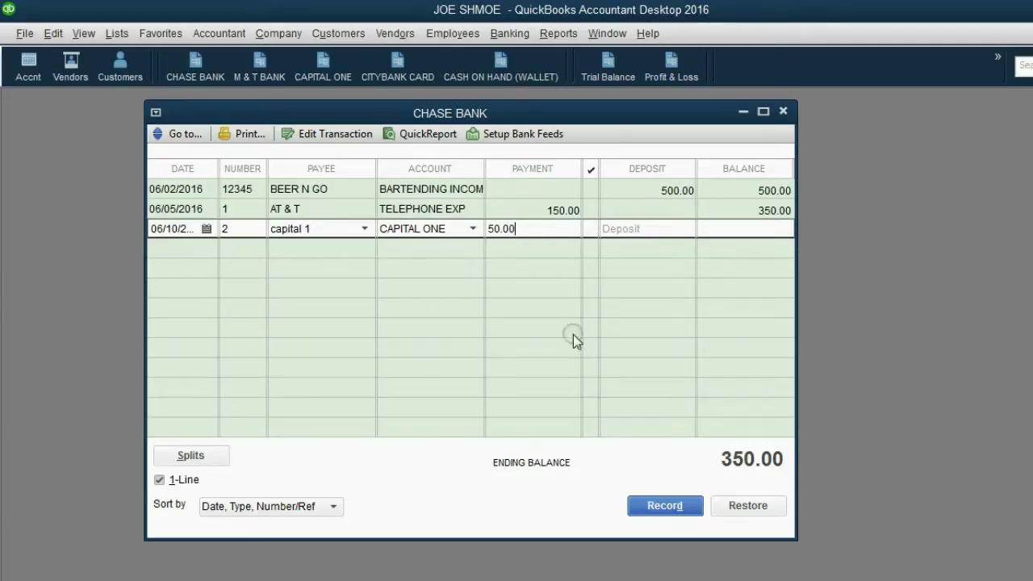
click(664, 506)
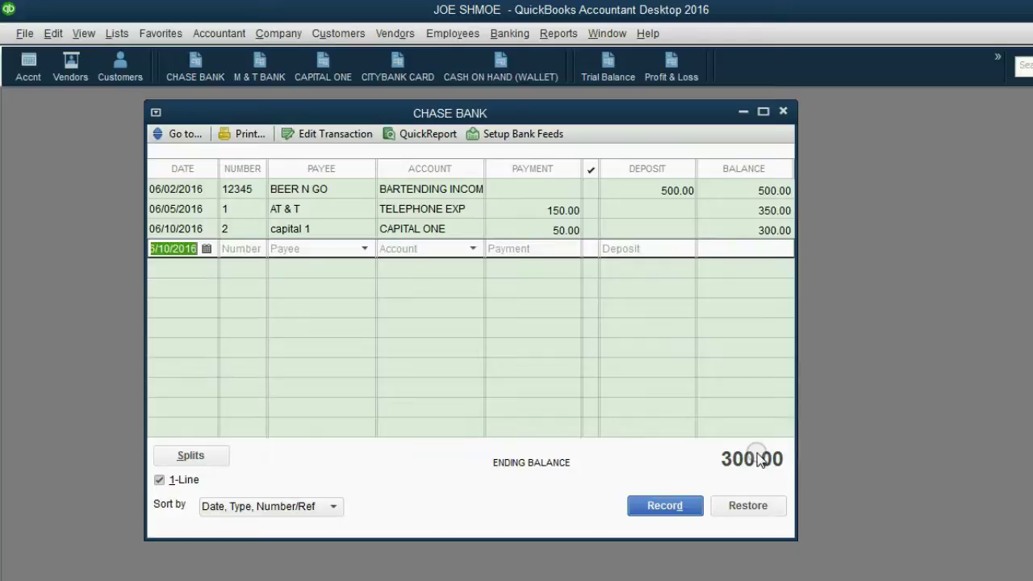
Step: Open the Trial Balance report and check the CHASE BANK and CAPITAL ONE balances
click(608, 72)
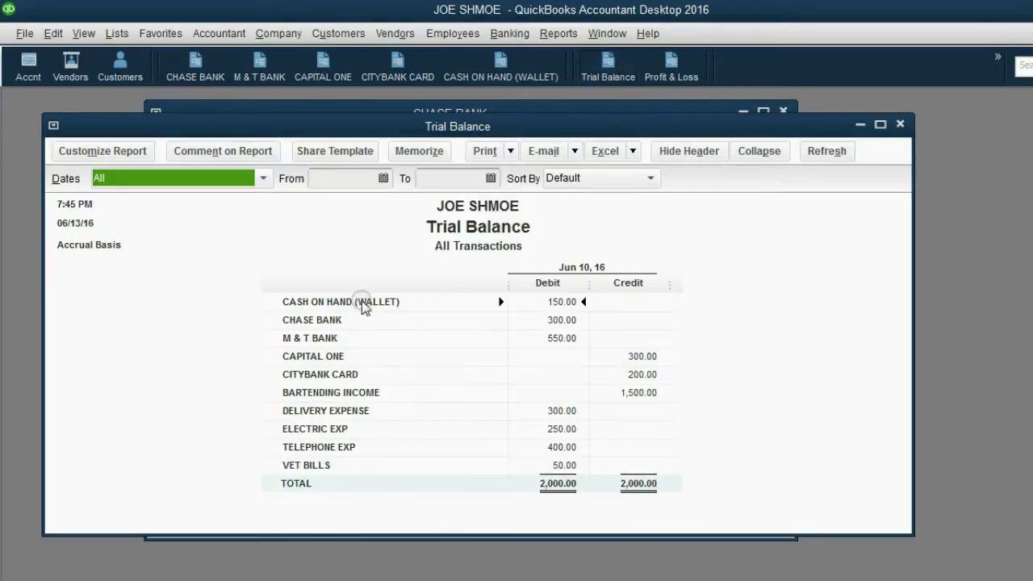
click(434, 335)
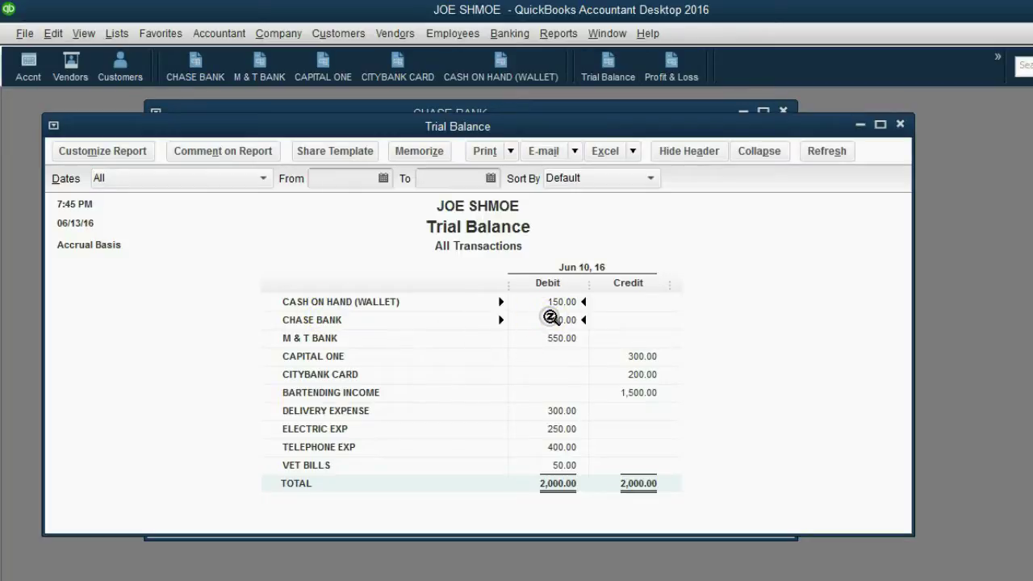
click(343, 360)
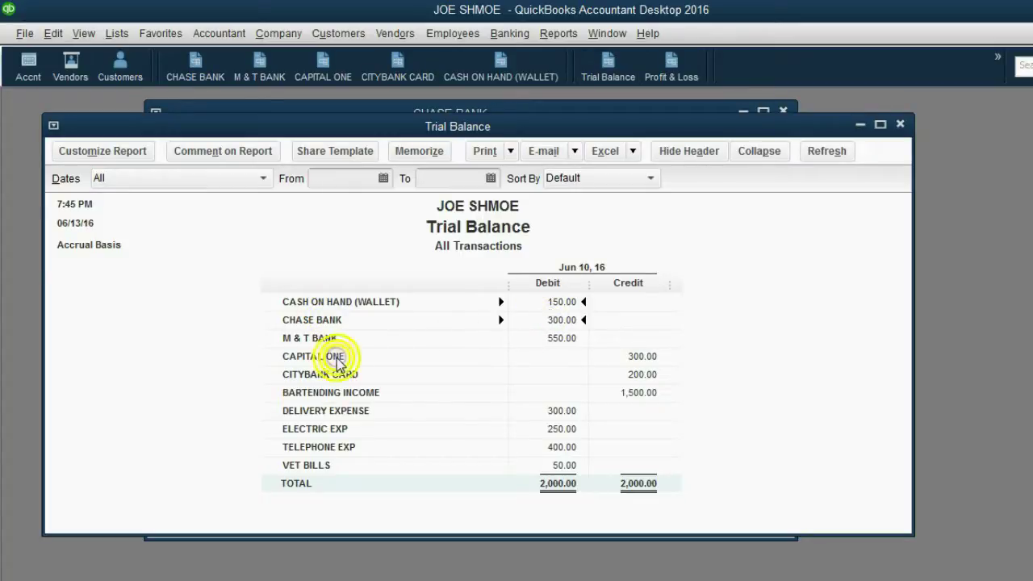
click(649, 357)
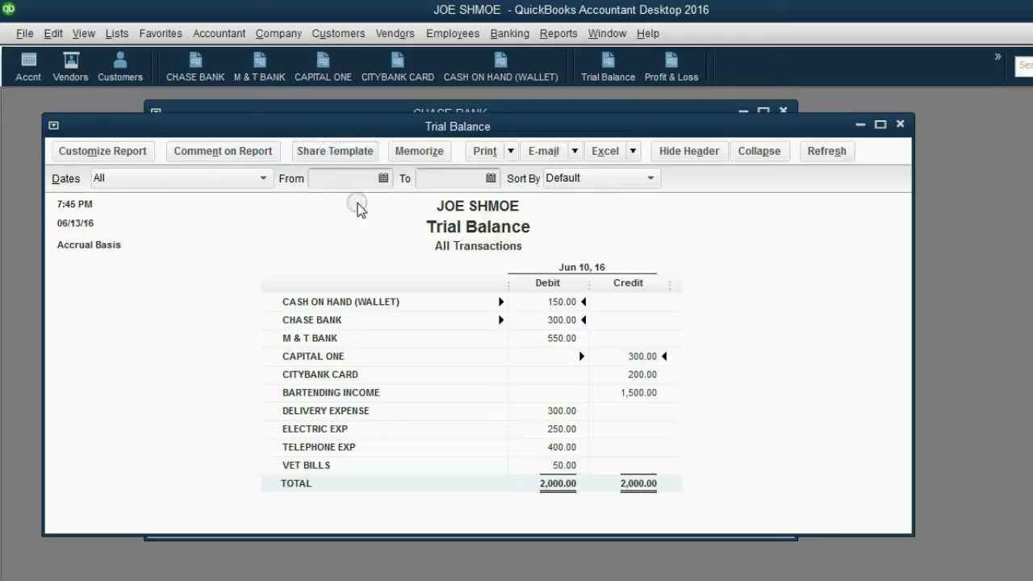
Step: Compare the 06/10/2016 capital 1 payment as it appears in the CAPITAL ONE and CHASE BANK registers
click(322, 63)
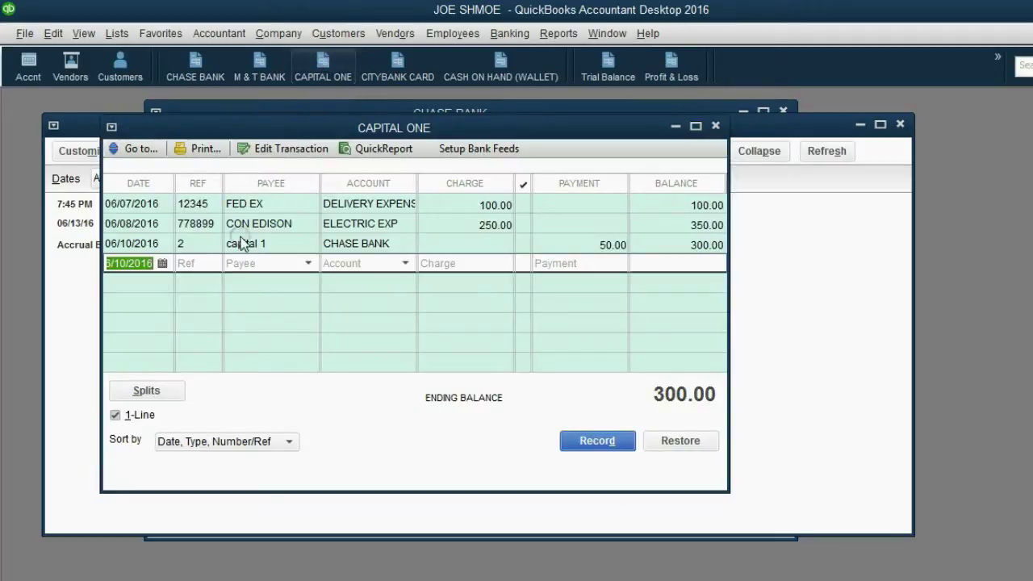
click(159, 246)
click(183, 243)
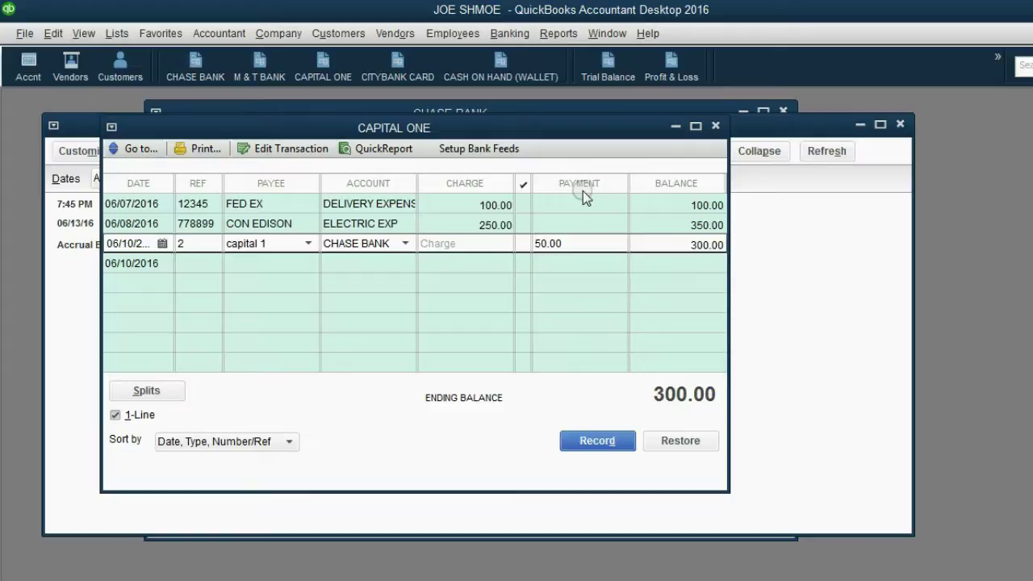
click(577, 243)
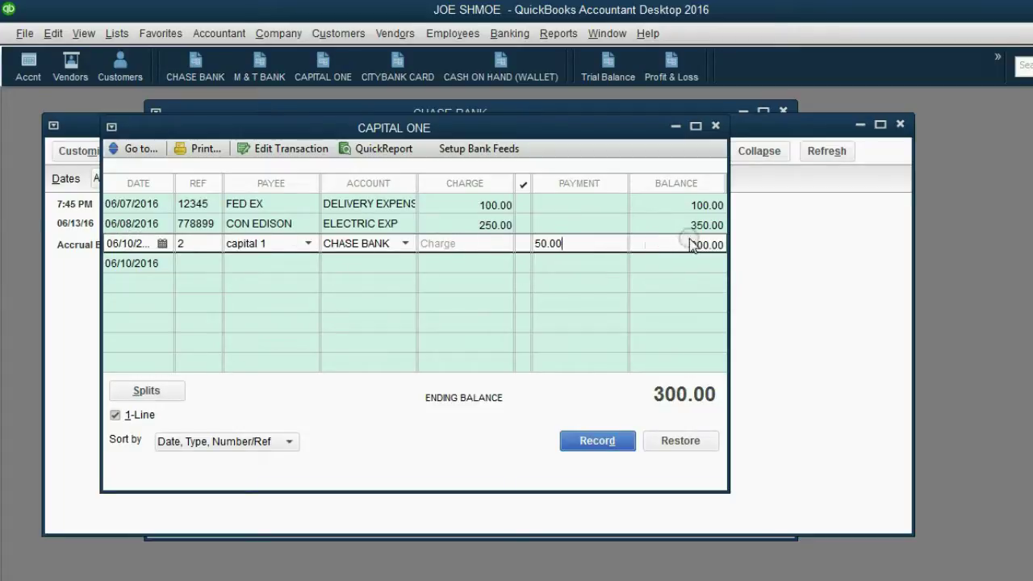
click(572, 105)
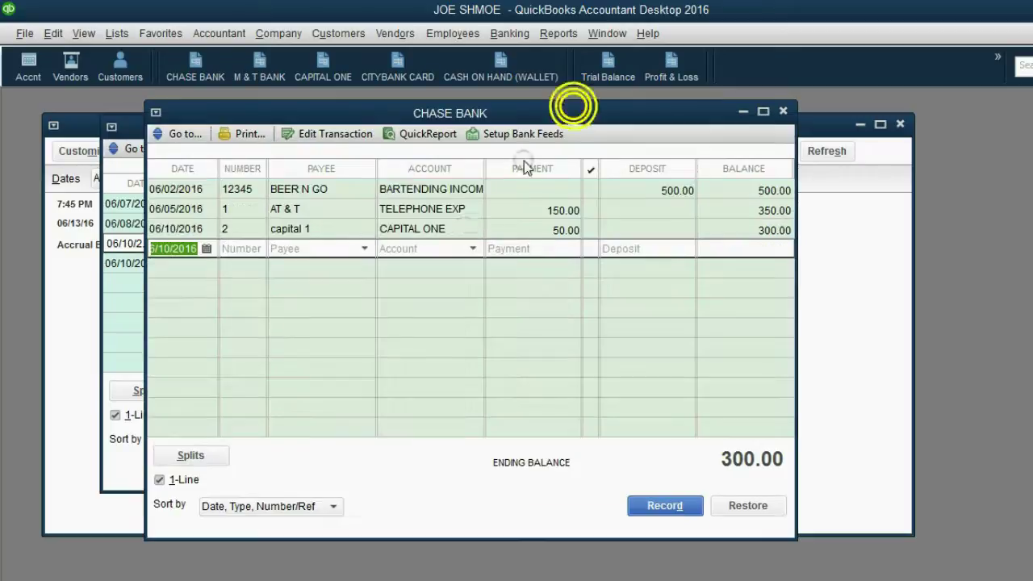
click(451, 229)
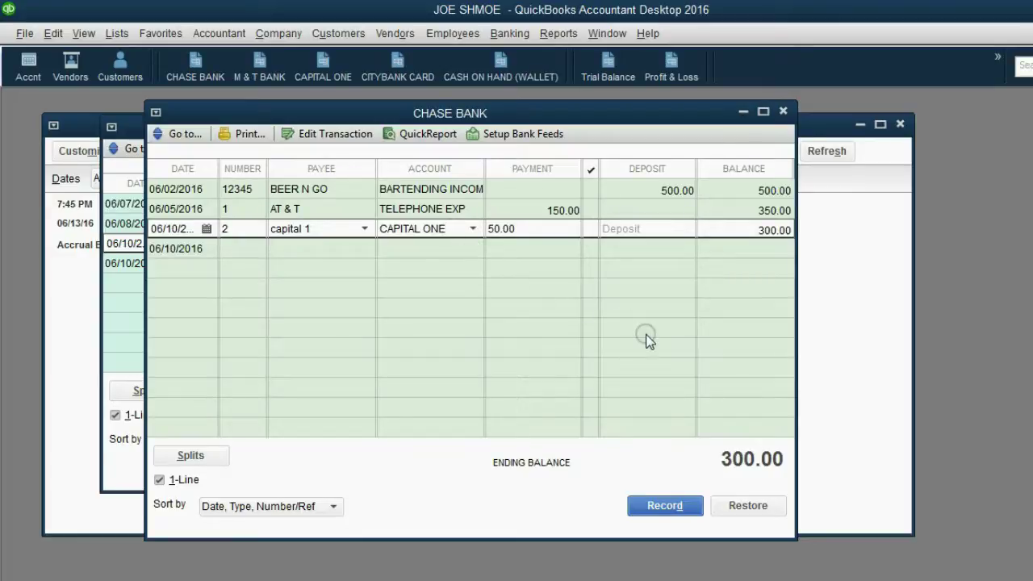
Step: Switch to the slide show and advance past the June 10 Capital 1 payment item
key(alt+Tab)
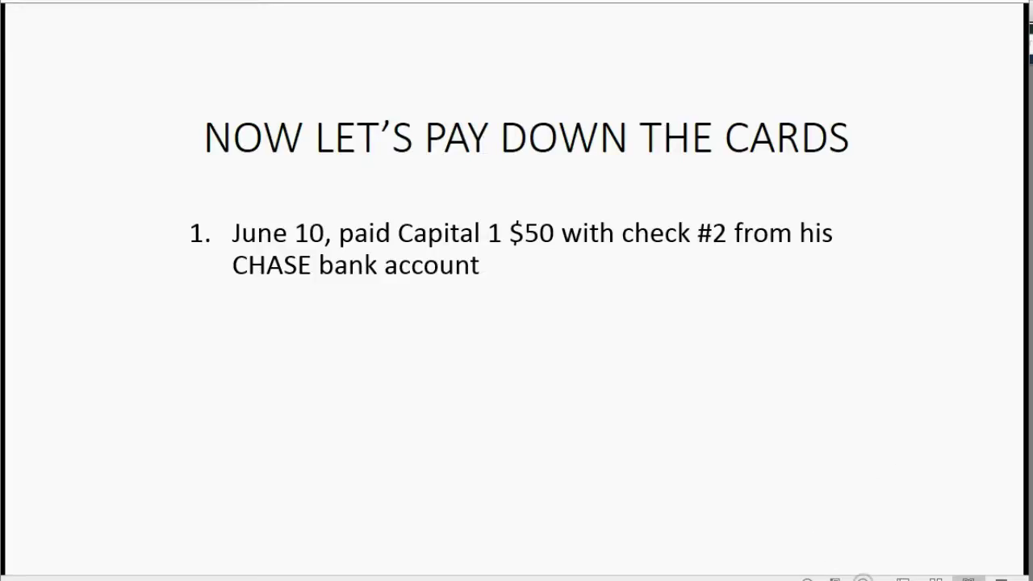
key(Right)
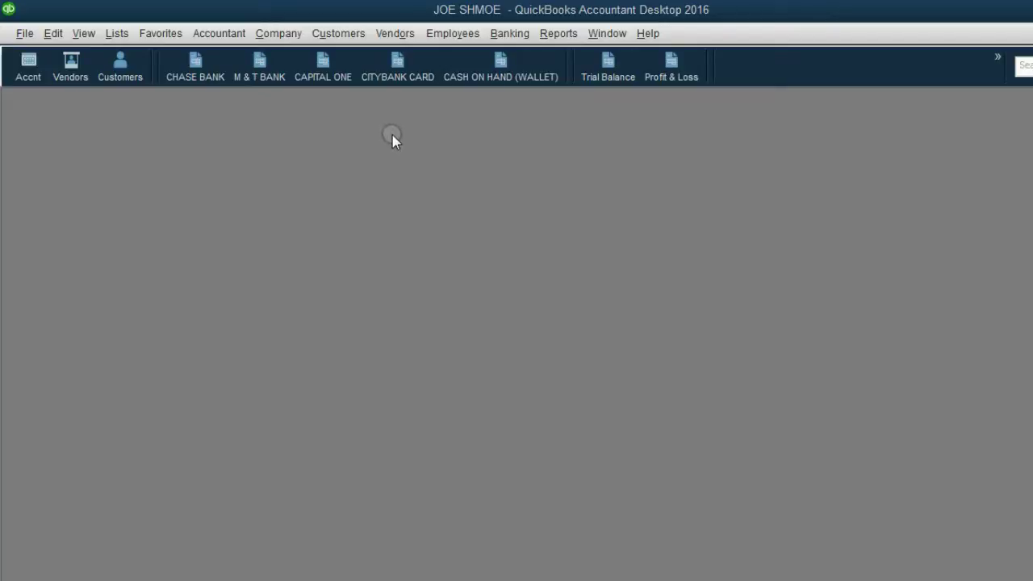
Step: In the QuickBooks CITYBANK CARD register, start a new entry dated 06/11/2016 with reference number 2
click(393, 71)
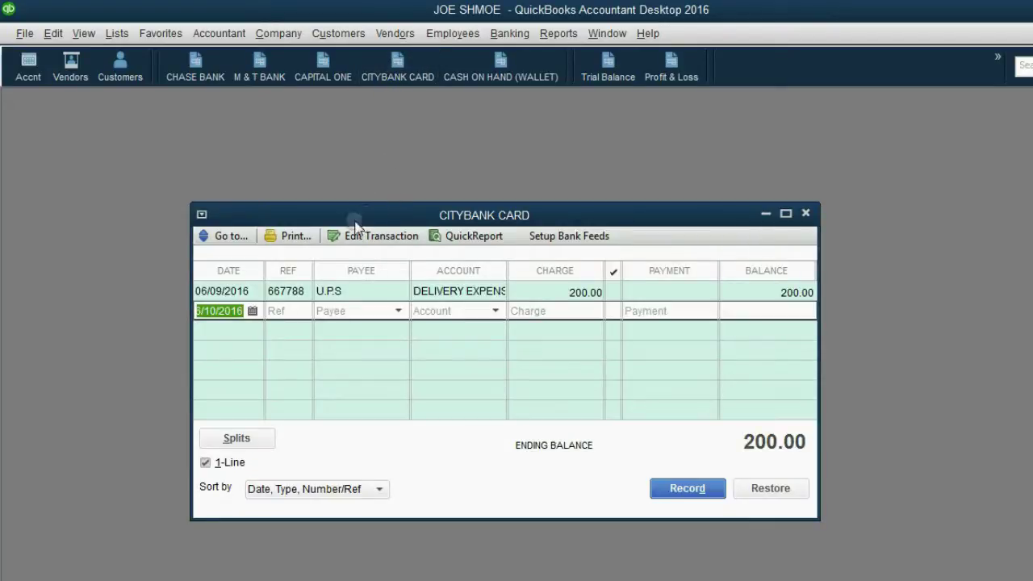
click(255, 311)
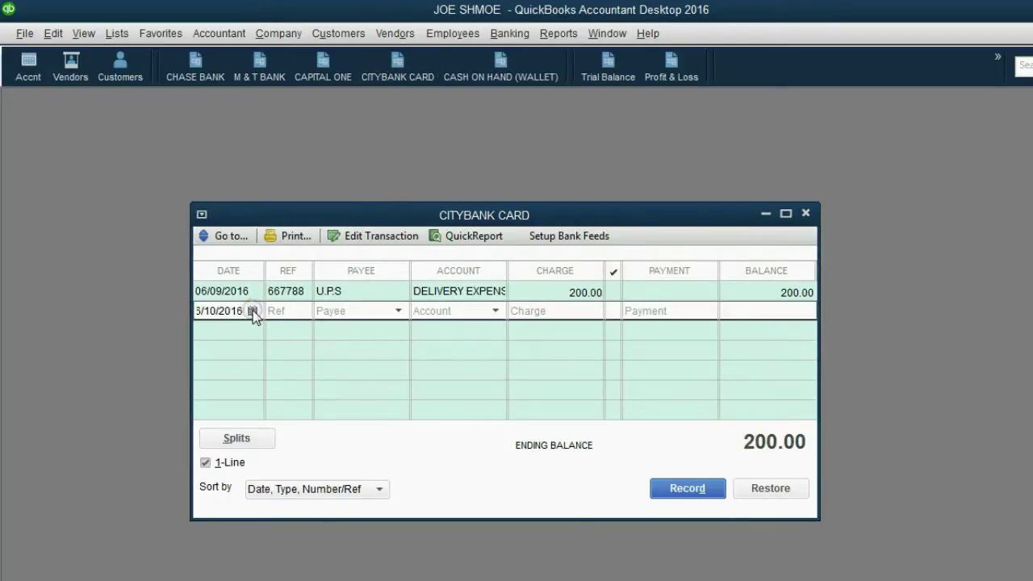
click(331, 412)
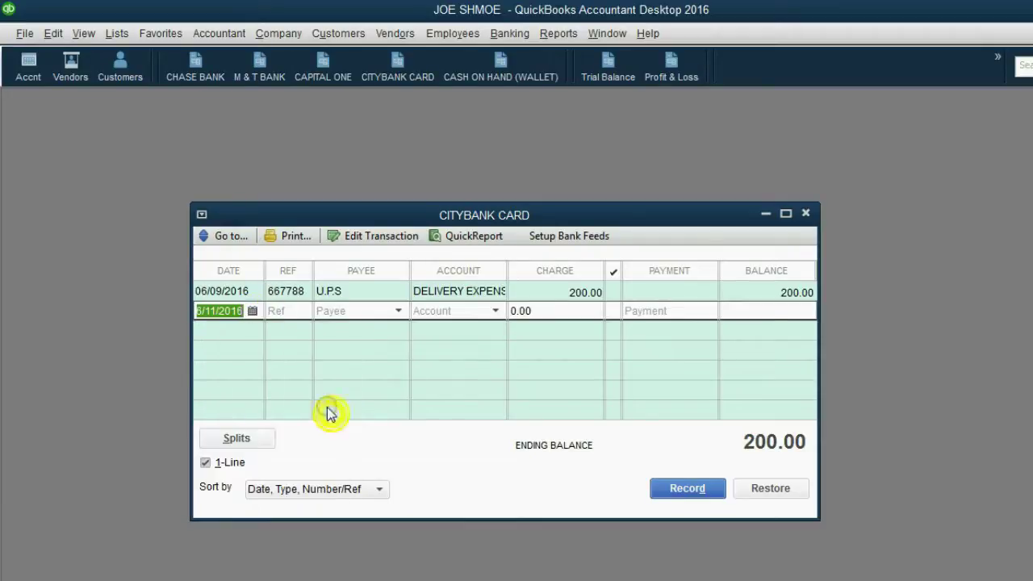
click(286, 312)
text(2)
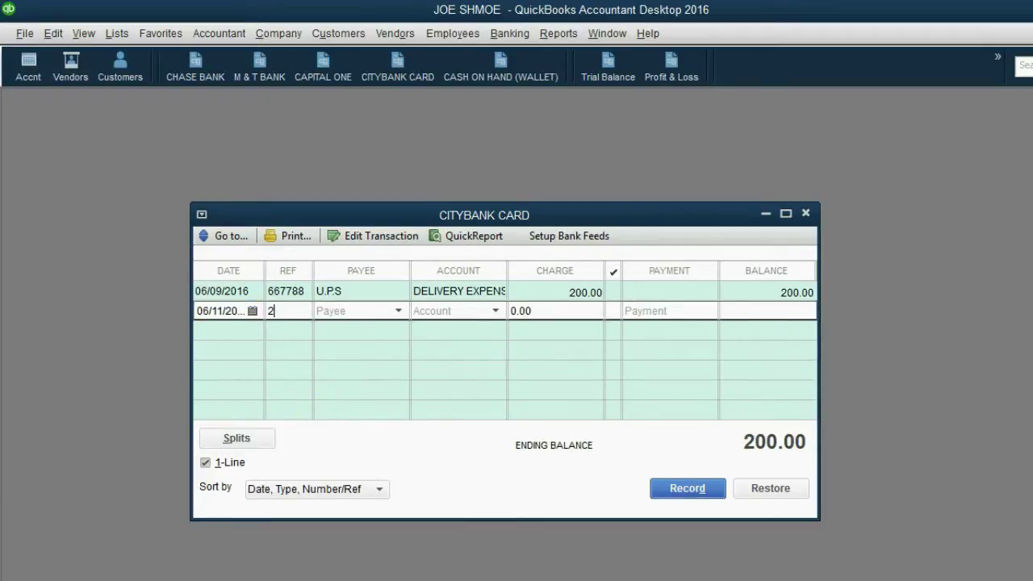
key(Tab)
Step: Add citybank card as a new vendor and use it as the payee of the 06/11/2016 entry
click(397, 310)
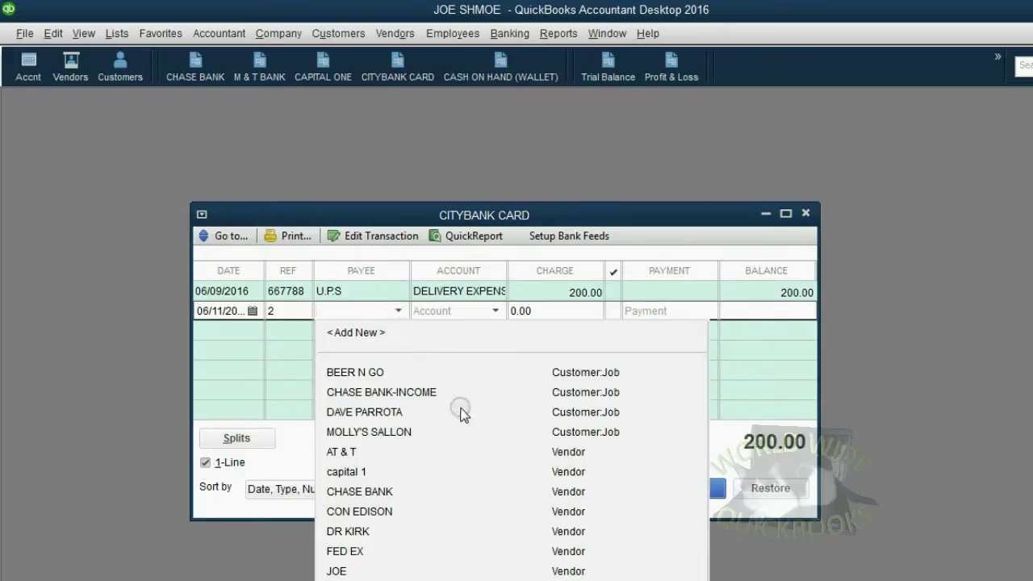
click(368, 333)
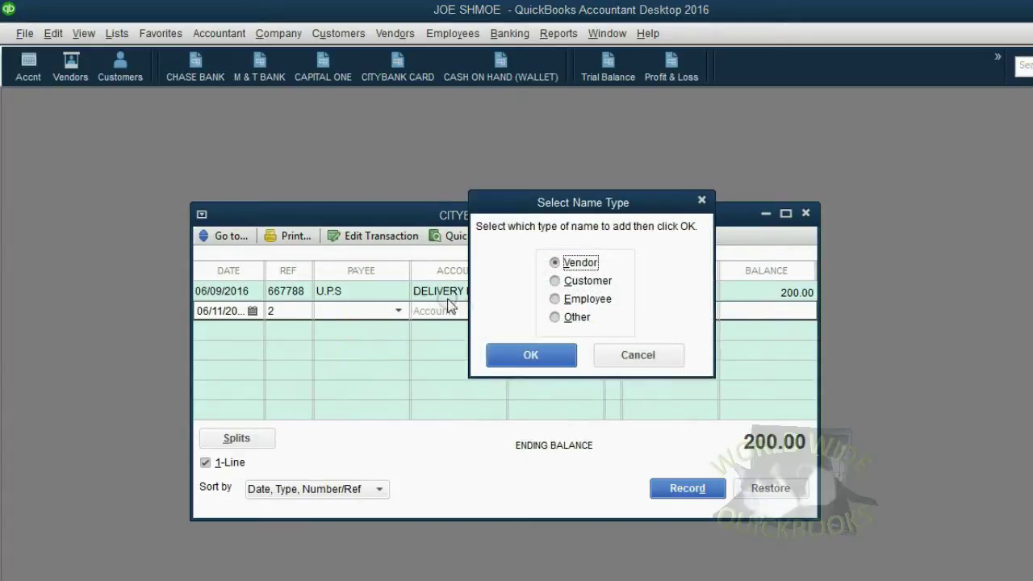
click(587, 260)
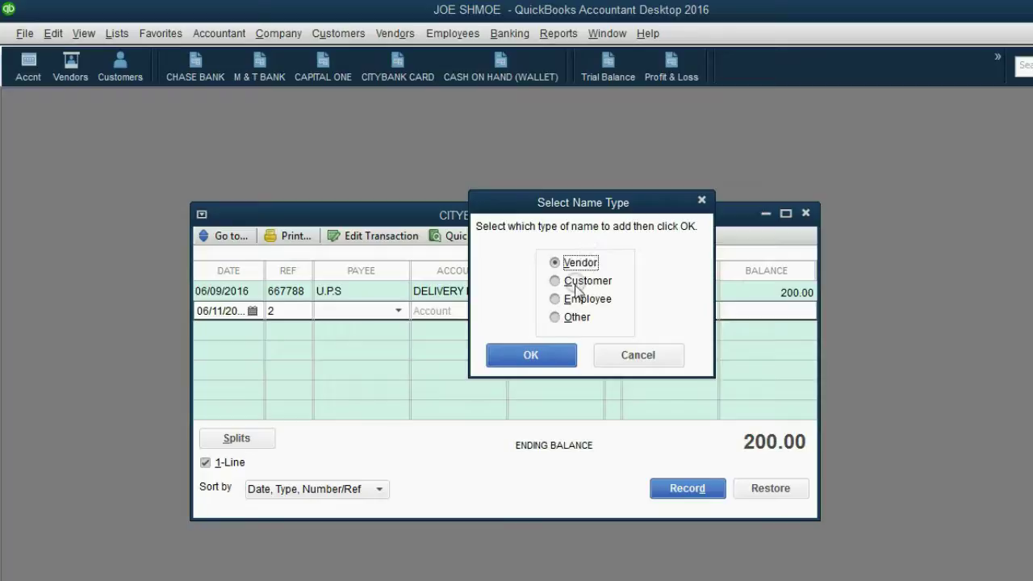
click(541, 353)
text(cityb)
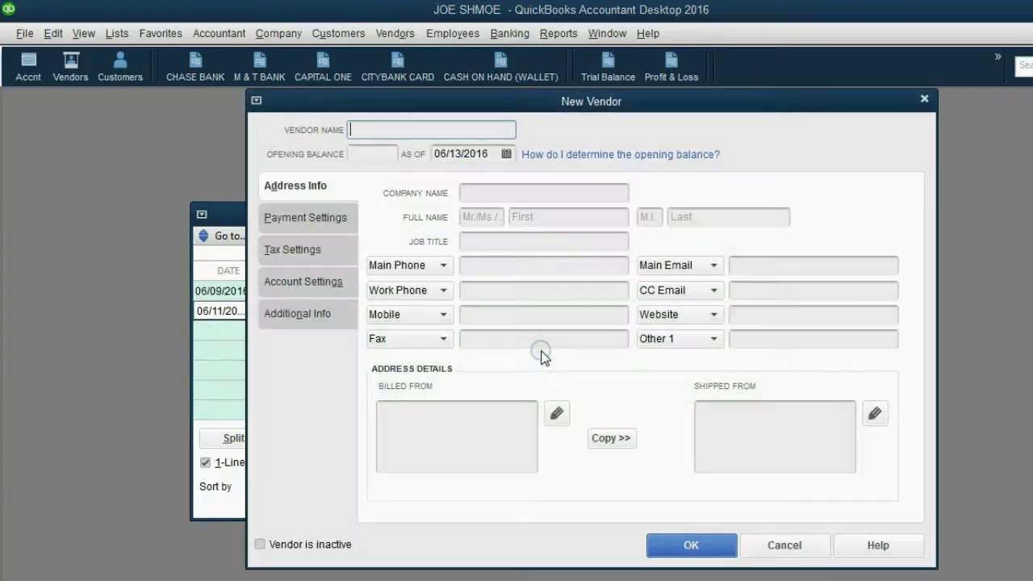
text(a)
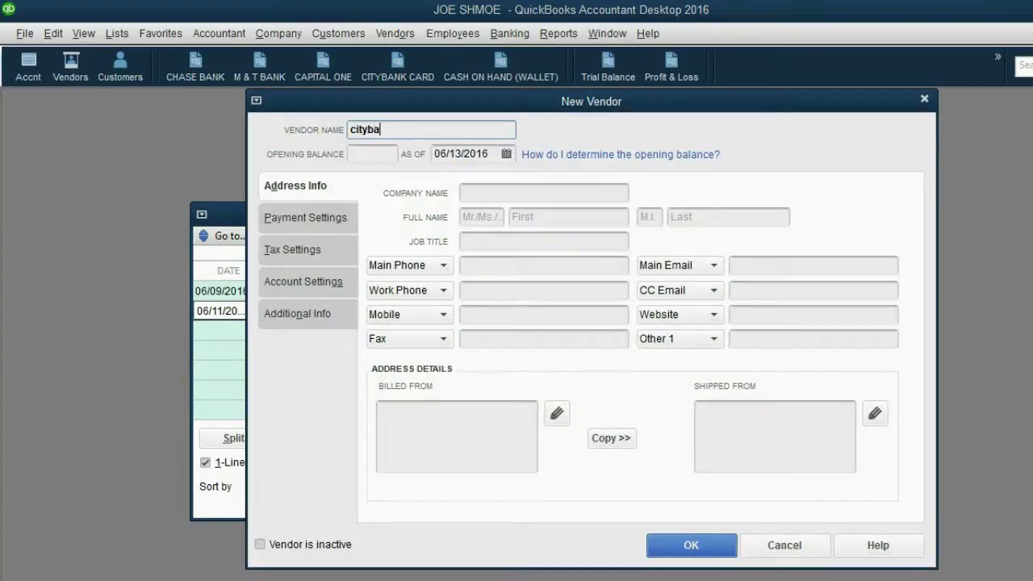
text(nk card)
click(694, 543)
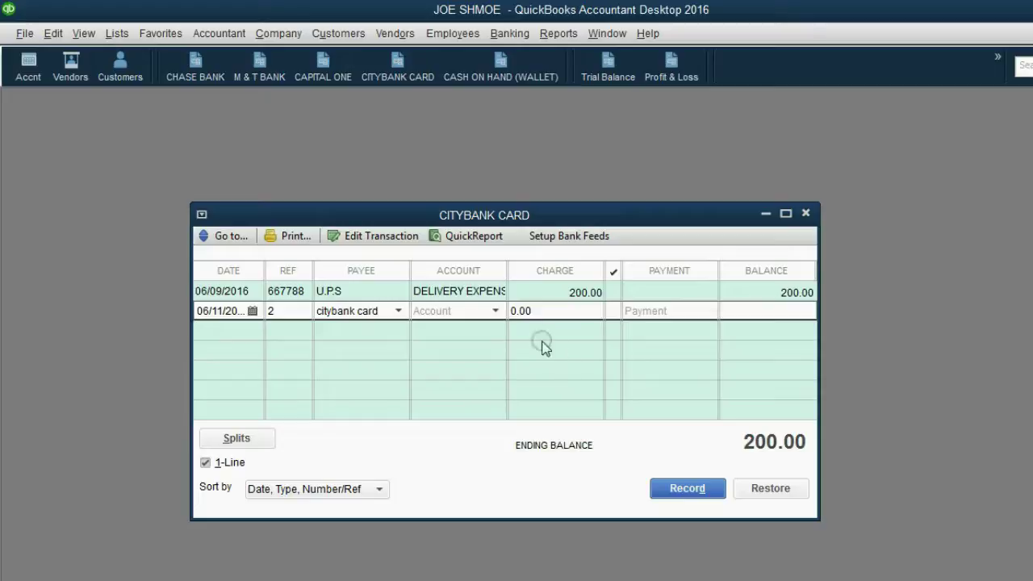
Step: Assign the citybank card entry to M & T BANK with a payment of 50.00, record it, and close the register
click(496, 311)
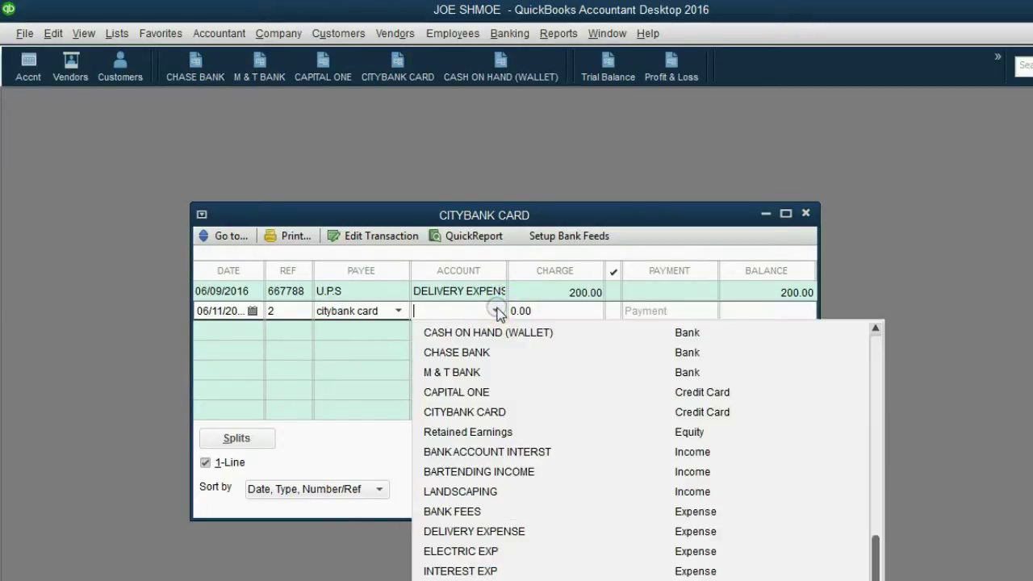
click(513, 366)
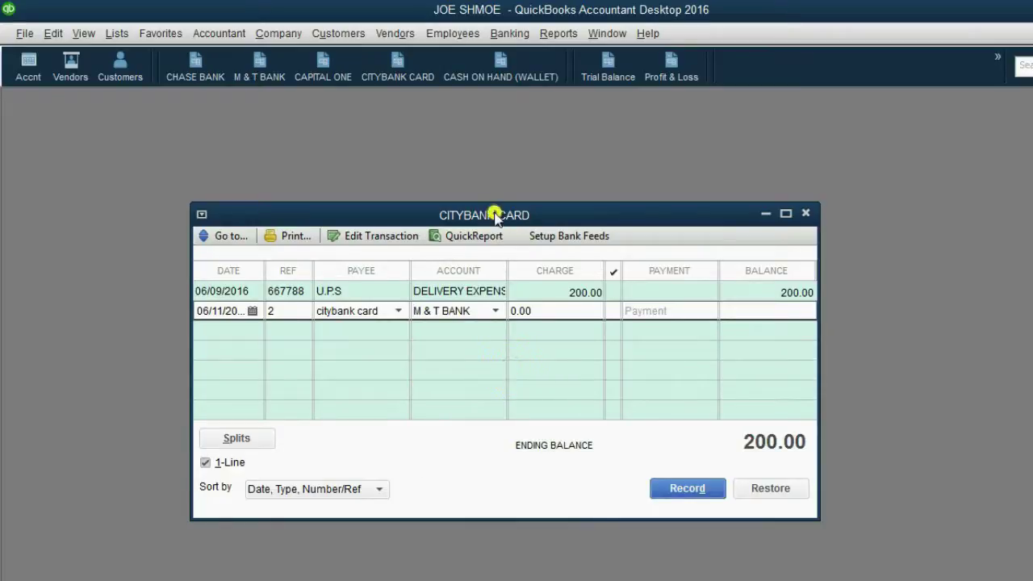
drag(494, 217, 502, 189)
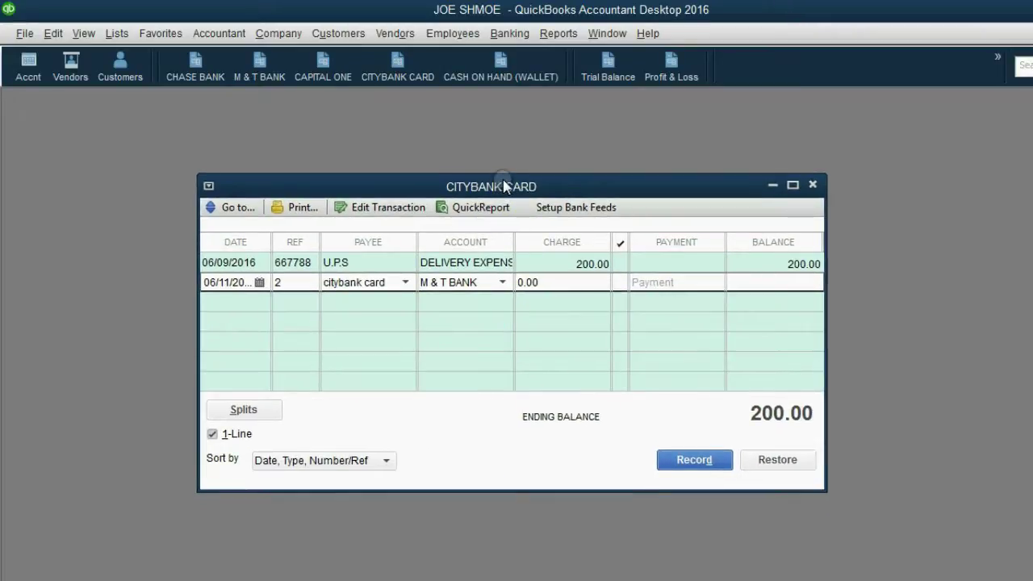
click(502, 284)
click(504, 285)
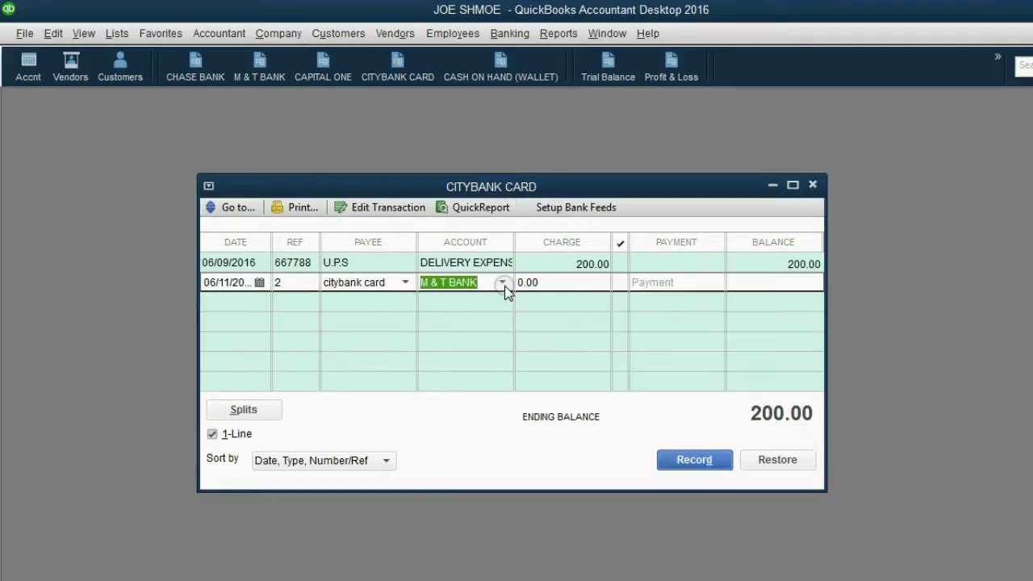
click(666, 280)
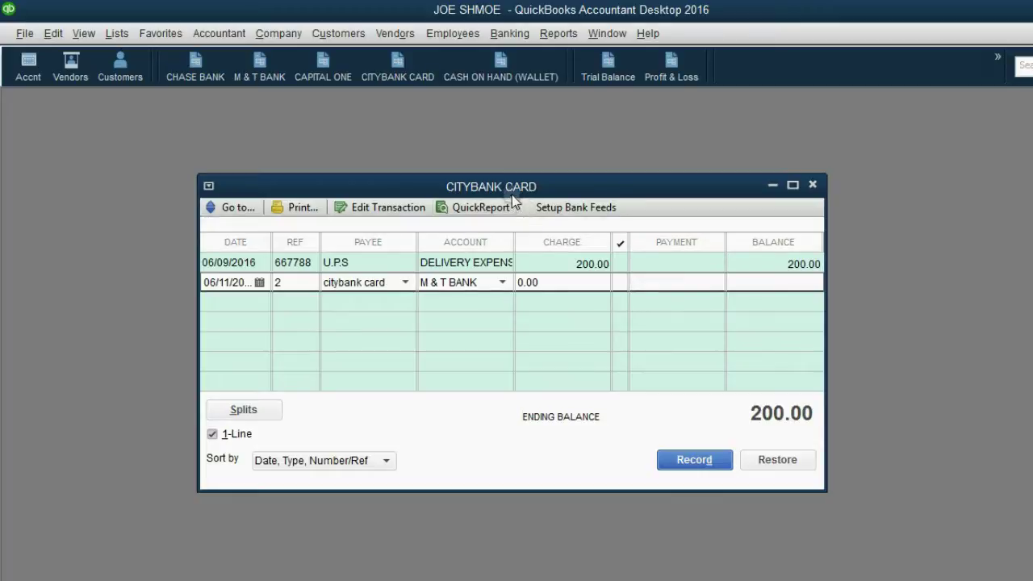
text(50)
key(Return)
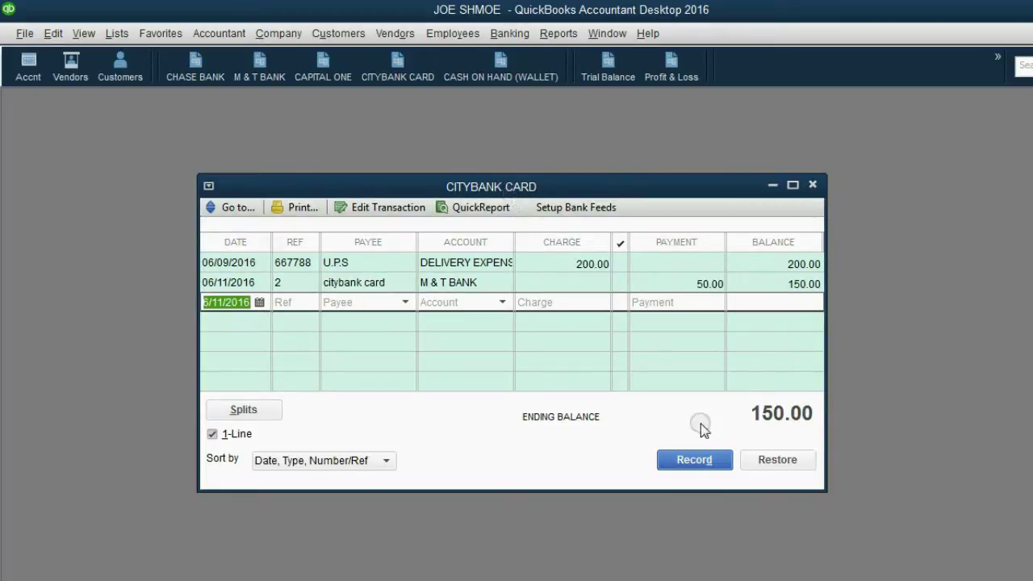
click(812, 185)
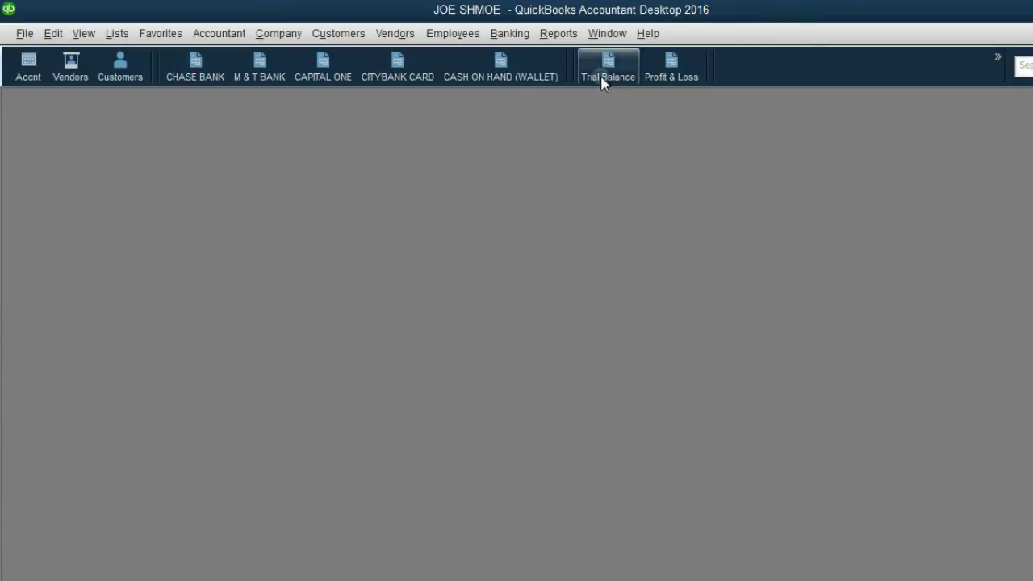
Step: Open the M & T BANK and CITYBANK CARD registers and arrange them side by side to compare the 06/11/2016 citybank card entry
click(259, 71)
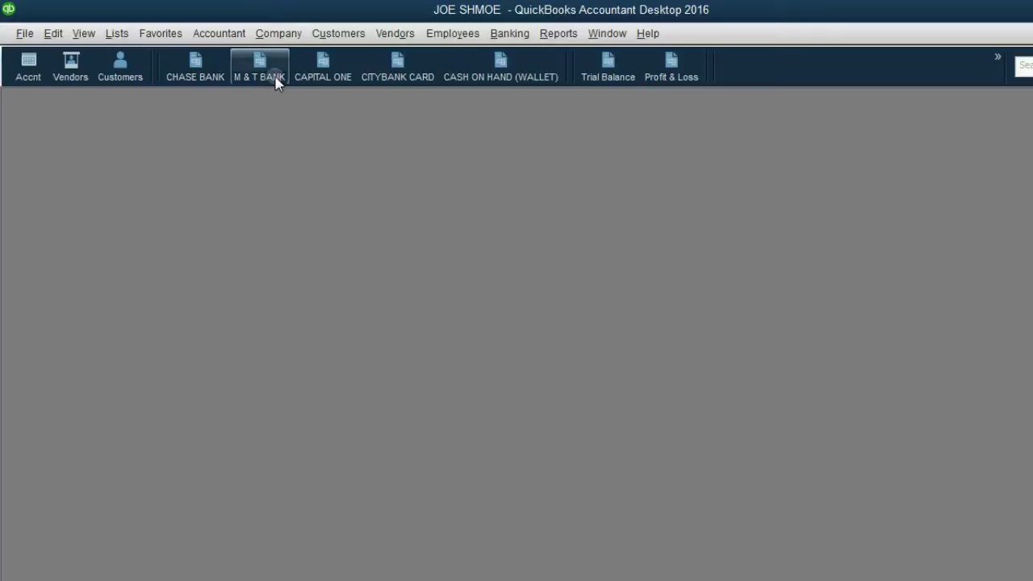
click(357, 297)
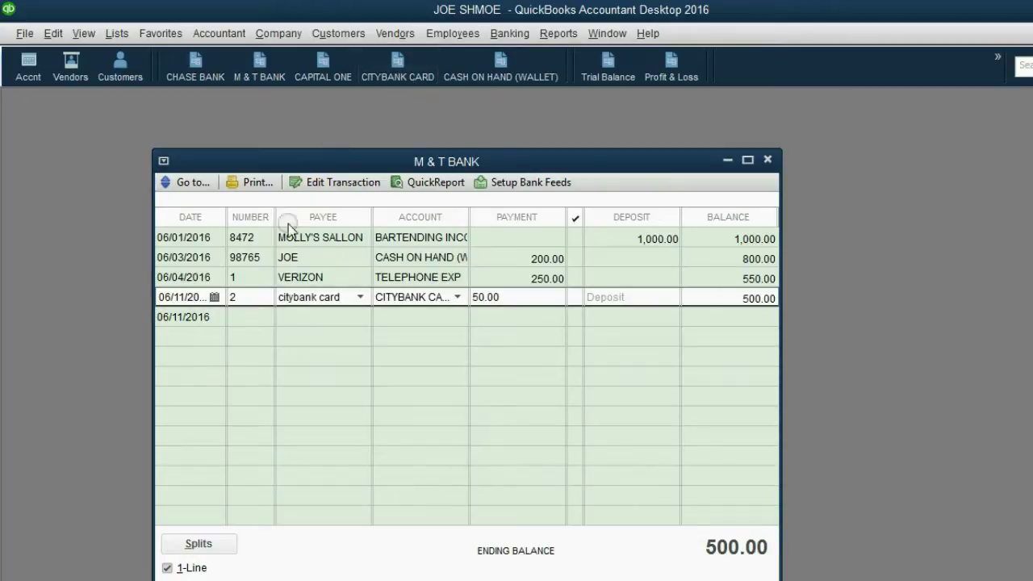
click(397, 67)
drag(448, 191, 663, 171)
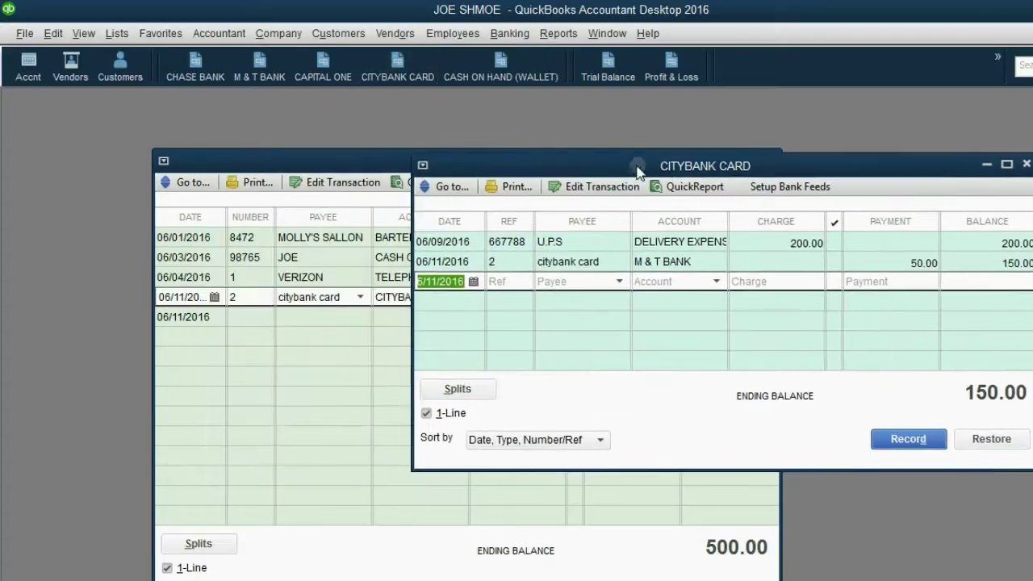
drag(355, 167, 228, 161)
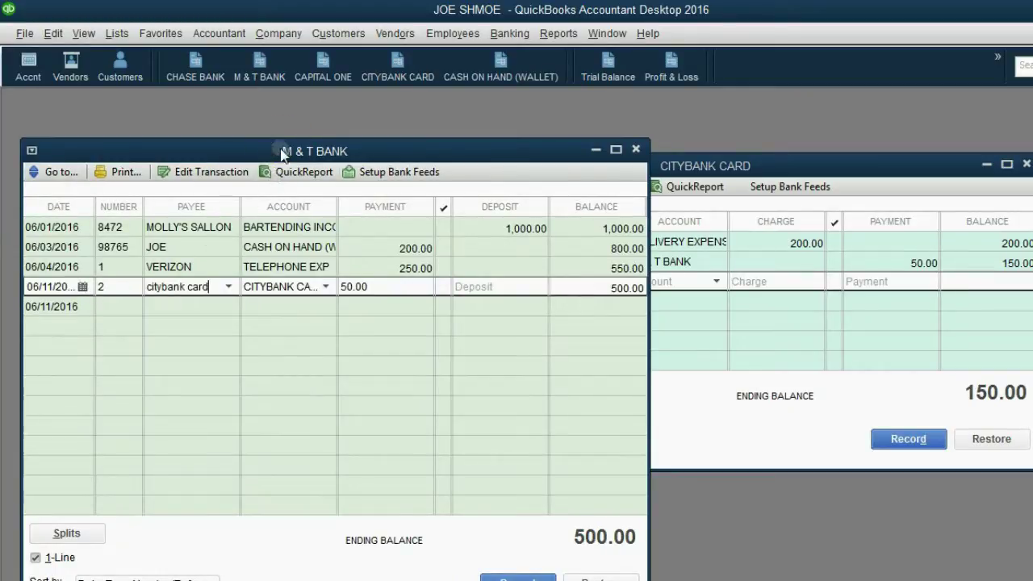
Step: Check the account assigned to the 06/11/2016 citybank card entry in the M & T BANK and CITYBANK CARD registers, and close both
click(327, 287)
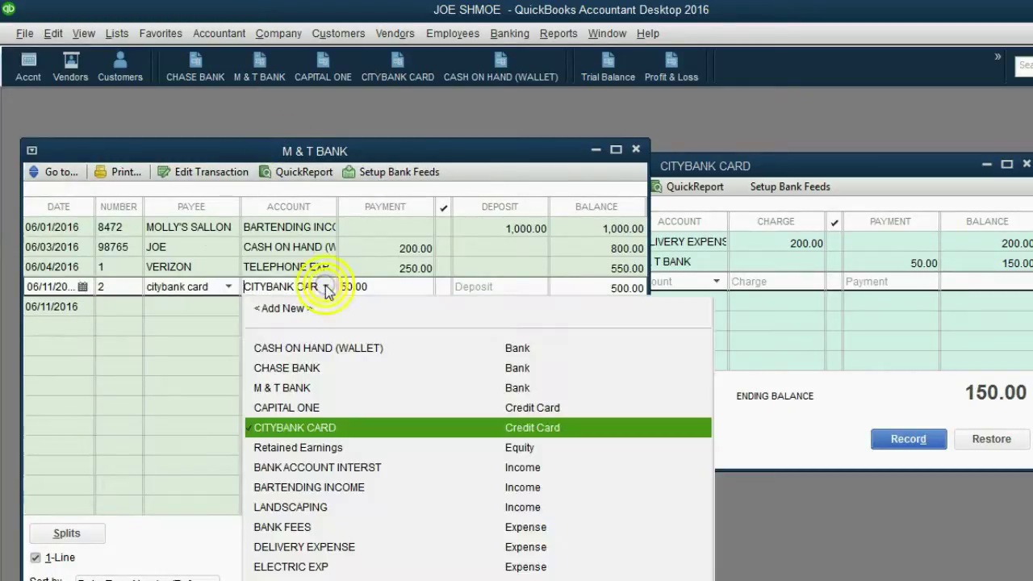
click(326, 287)
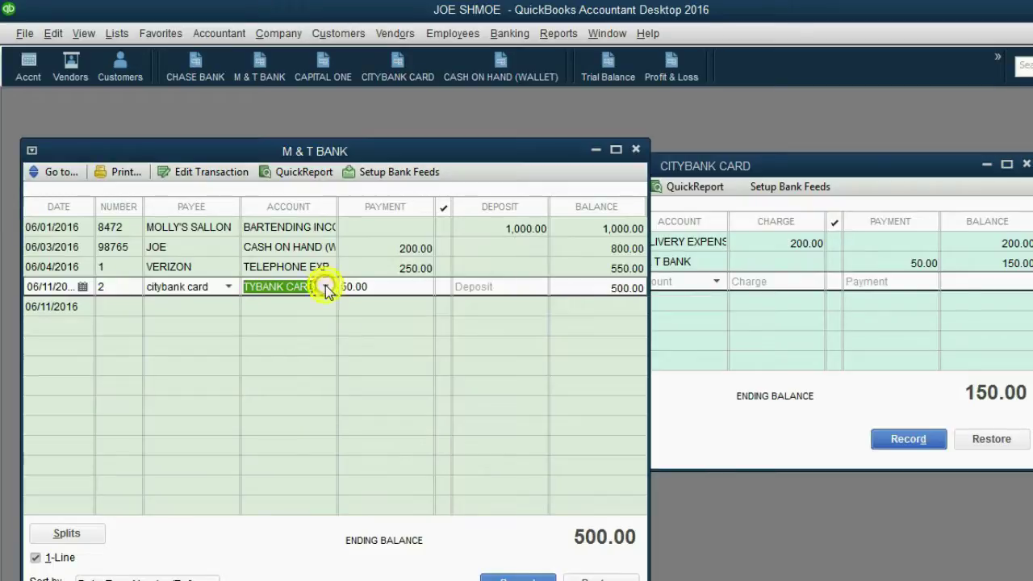
click(699, 167)
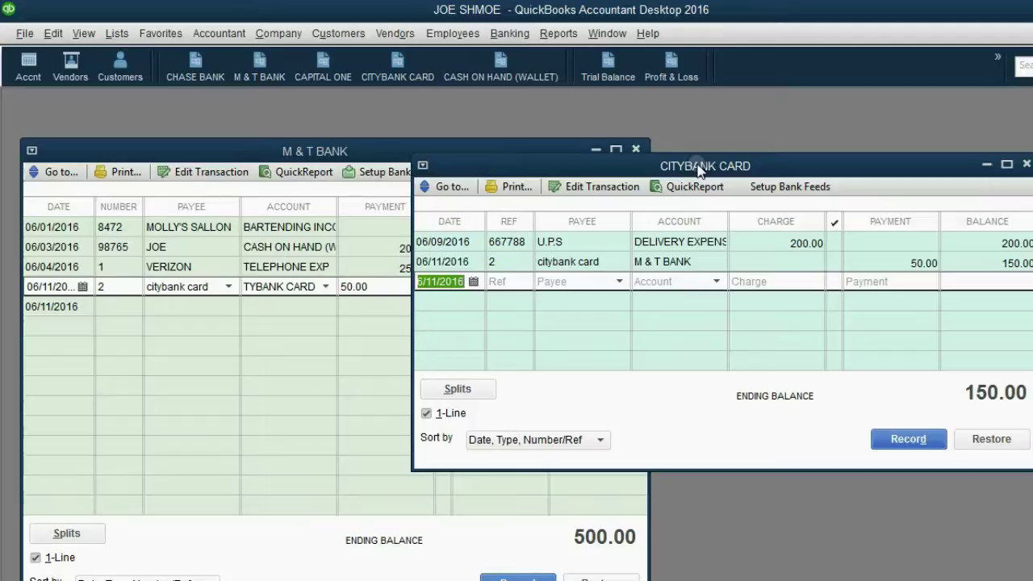
click(701, 260)
click(716, 262)
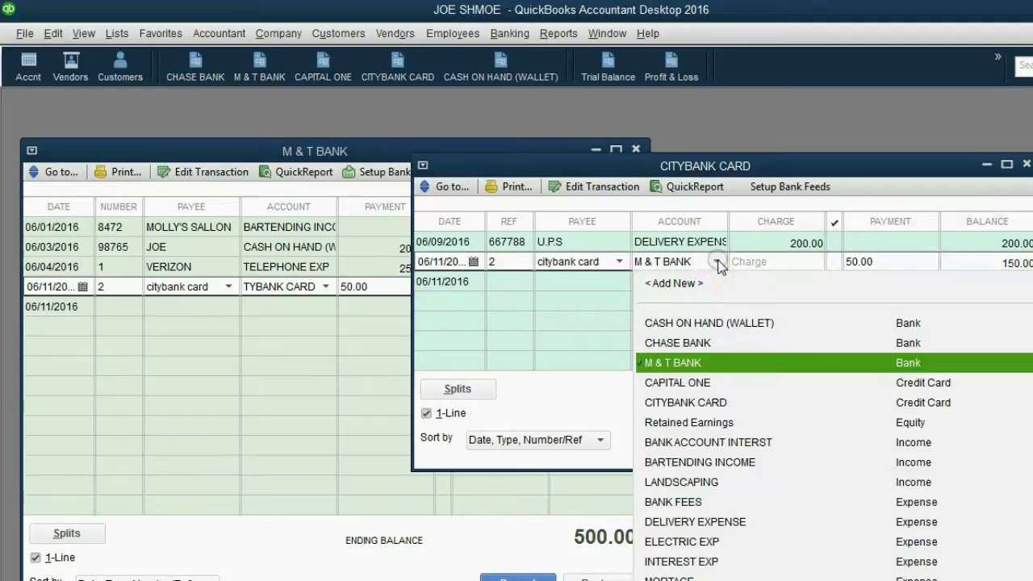
click(717, 263)
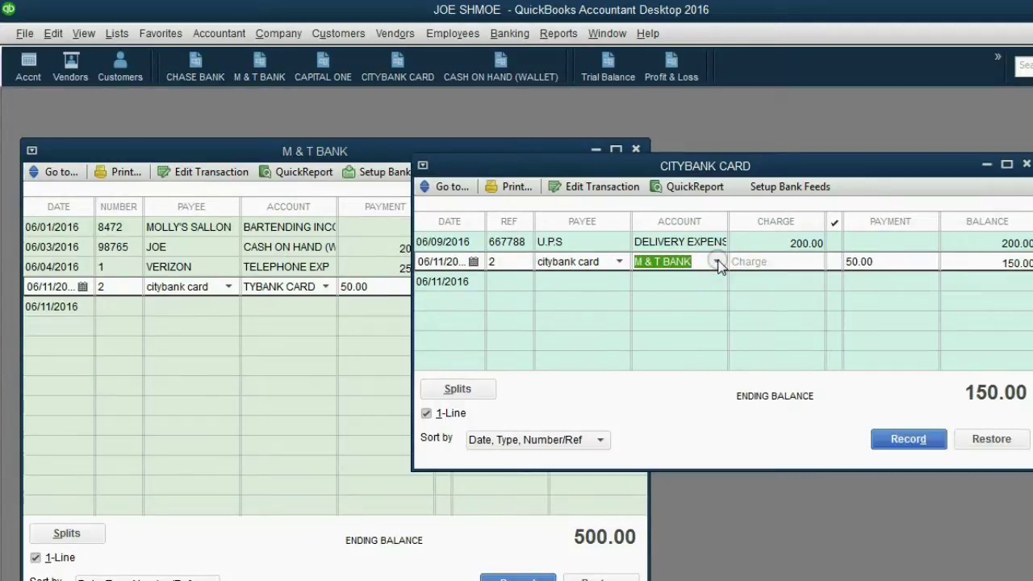
click(1025, 164)
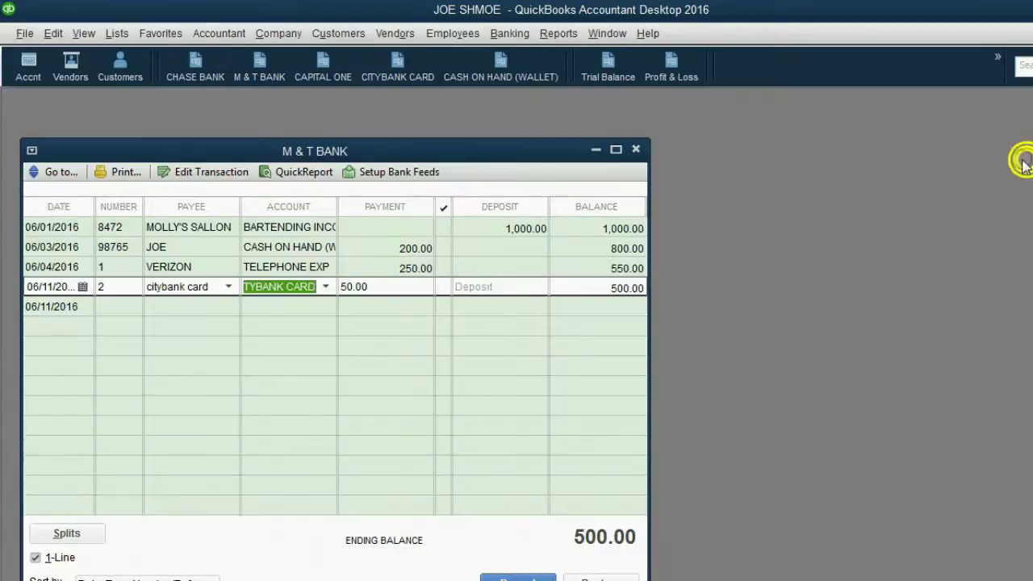
click(639, 149)
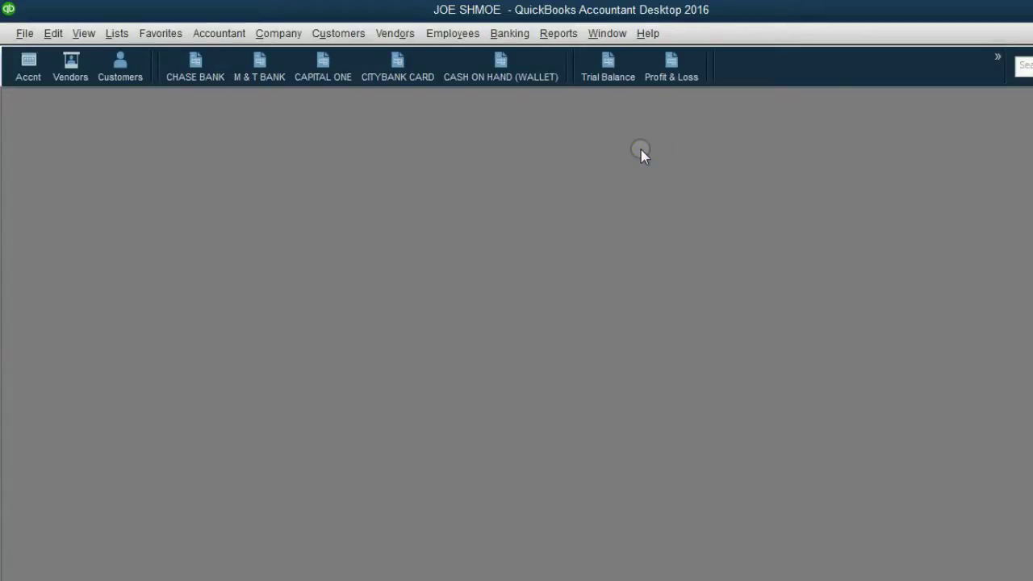
Step: Open the Trial Balance report and examine the M & T BANK debit balance
click(615, 71)
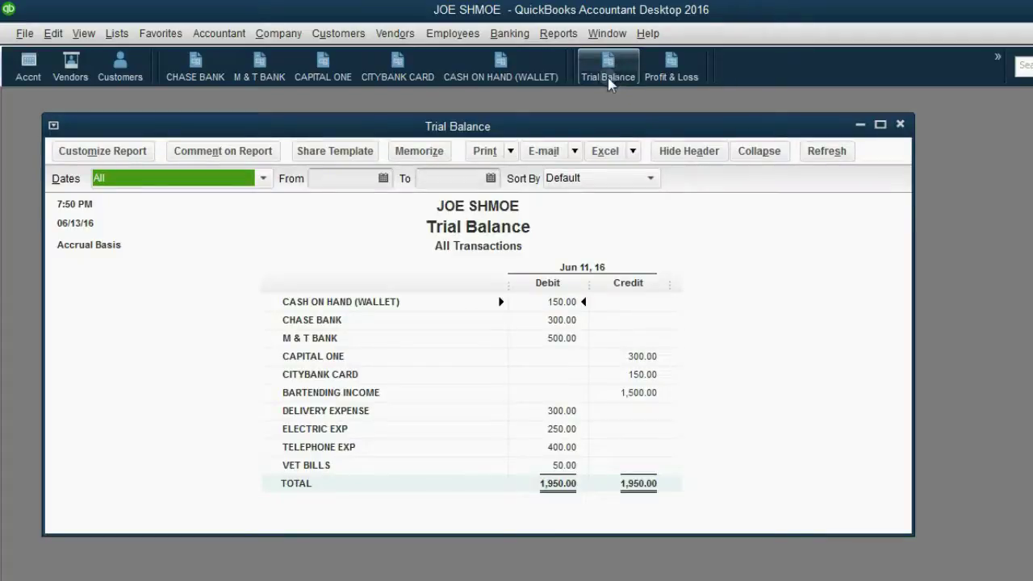
click(288, 338)
click(552, 348)
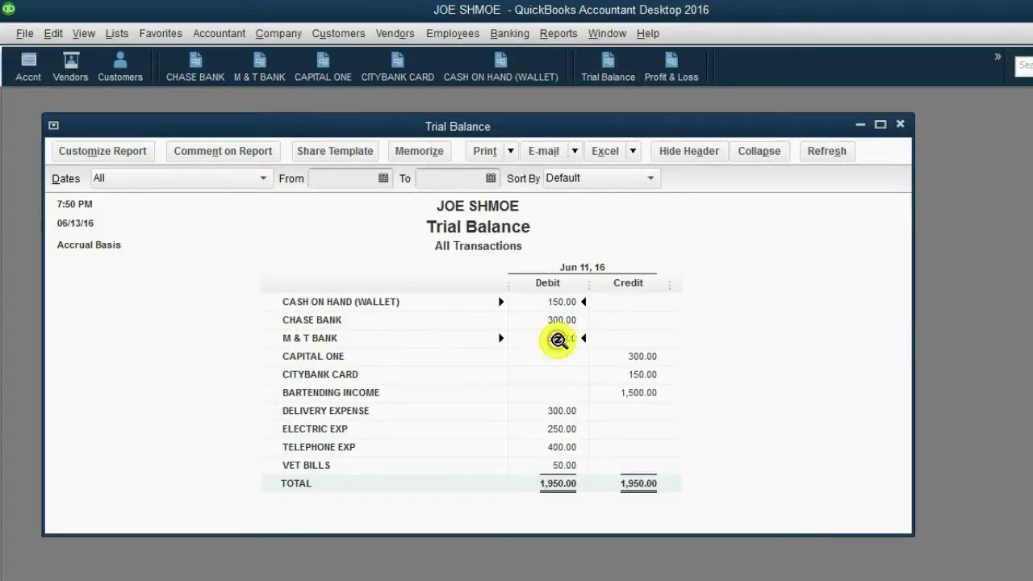